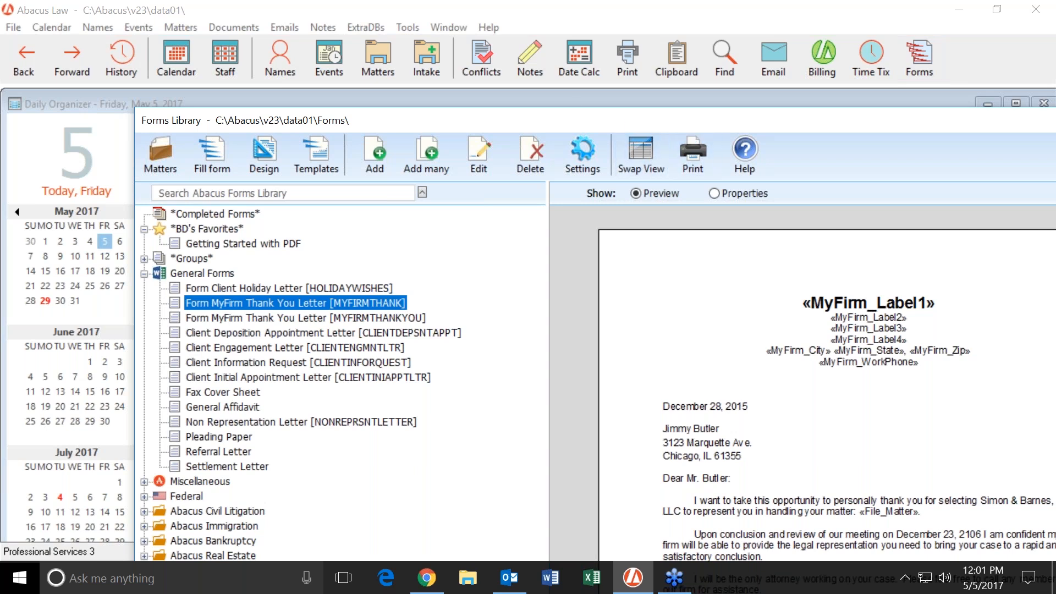
Step: Start adding a new form to the Forms Library and browse to the personal user folder on the shared drive
drag(516, 123, 412, 115)
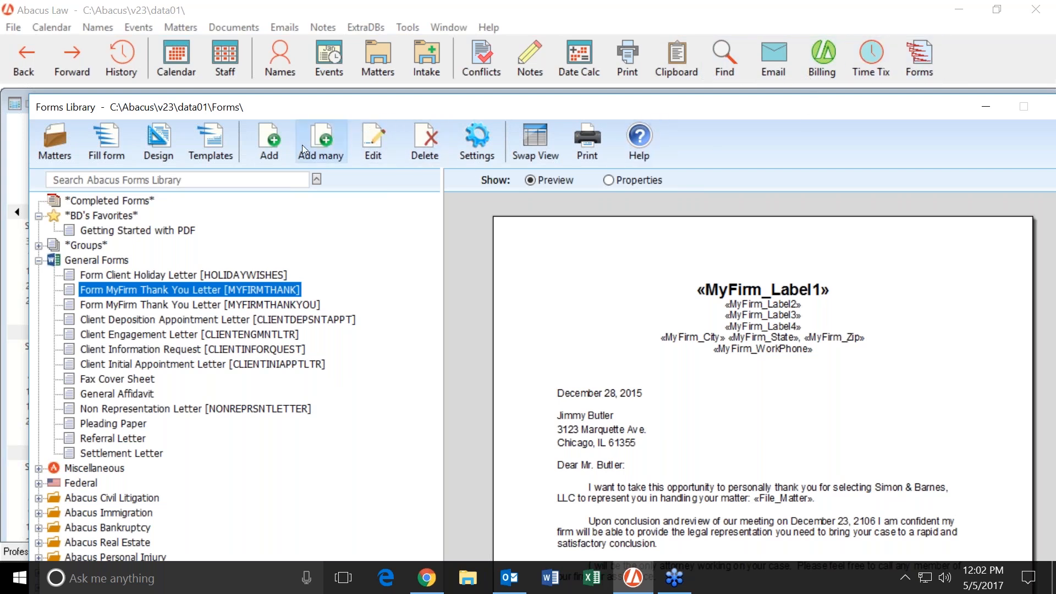
click(274, 143)
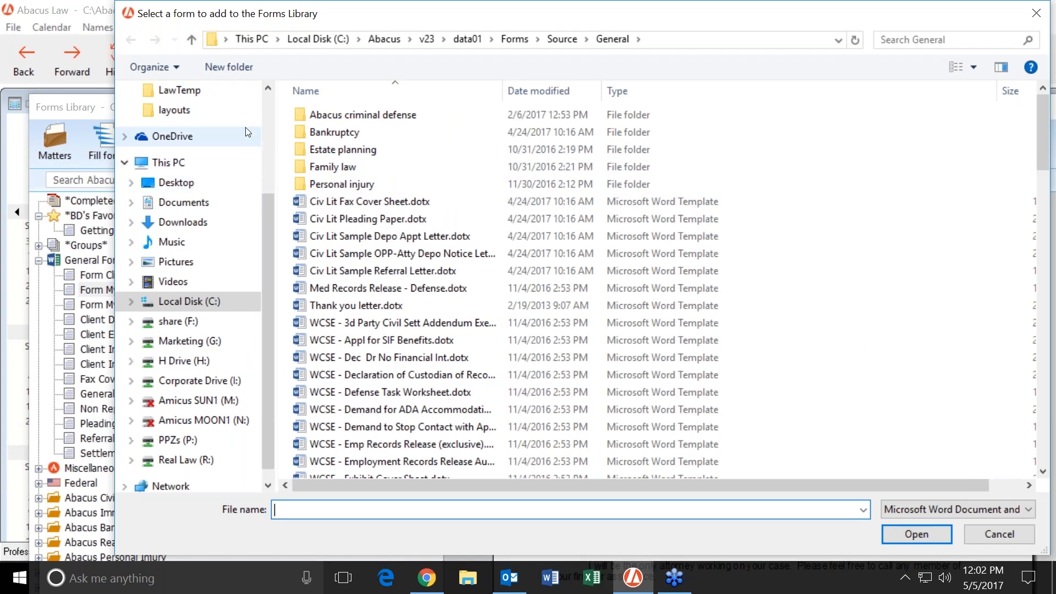
click(268, 88)
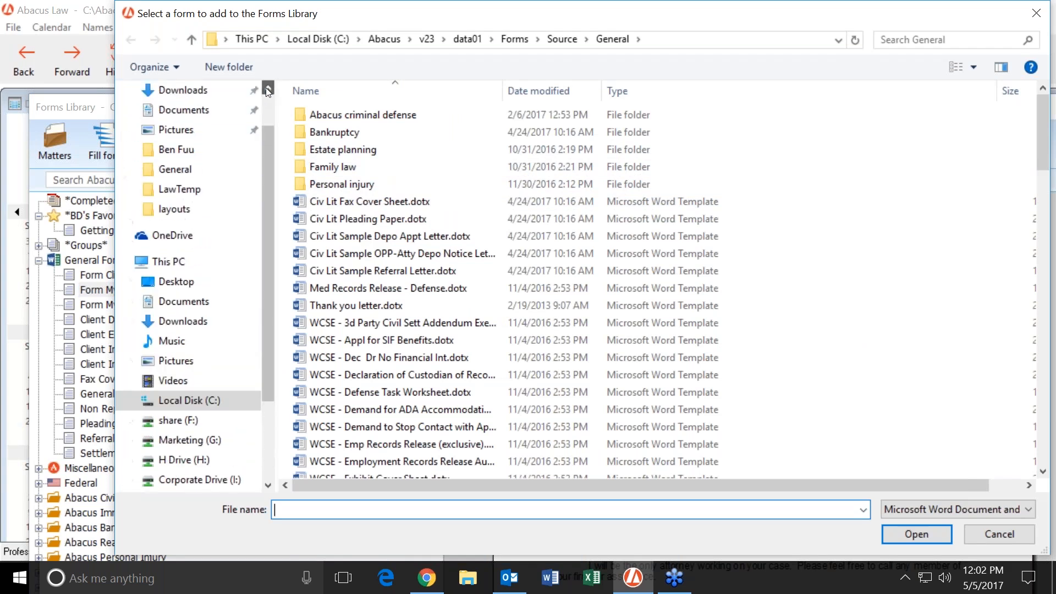
click(268, 88)
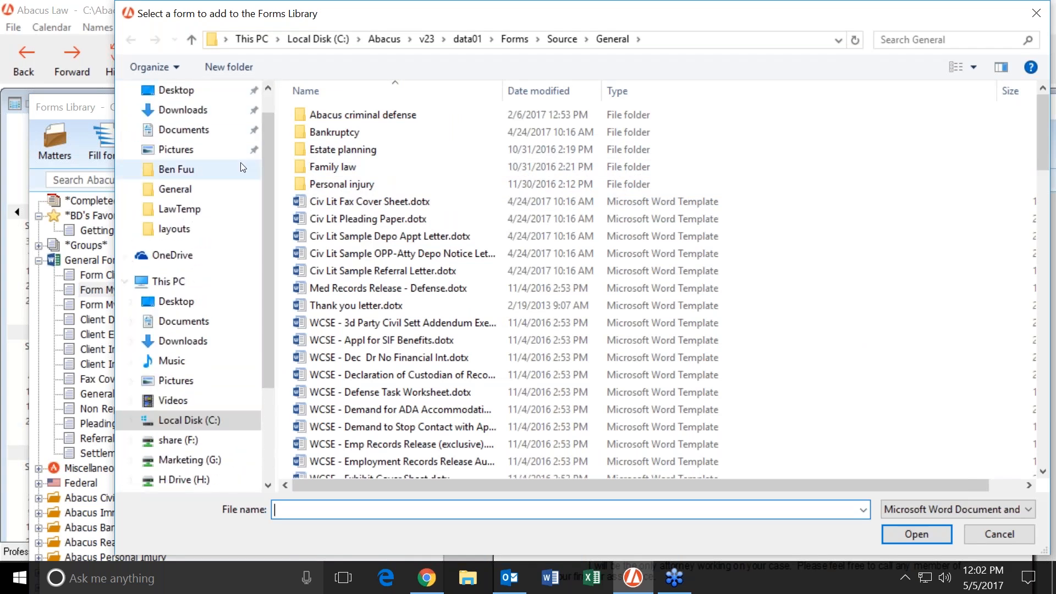
click(215, 180)
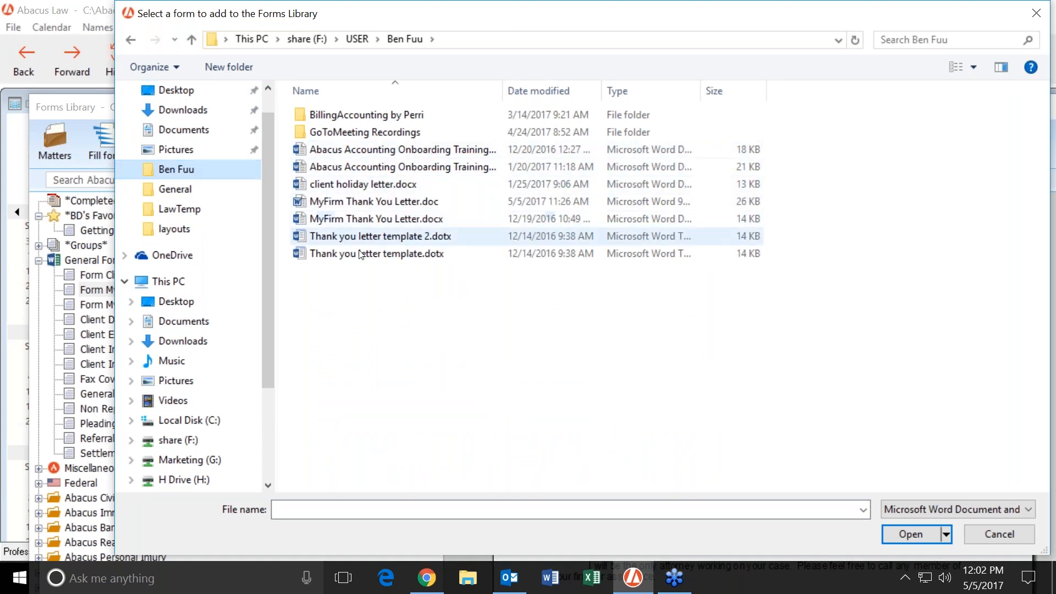
Step: Choose MyFirm Thank You Letter.docx as the source form and copy it into the Forms Library directory
click(357, 206)
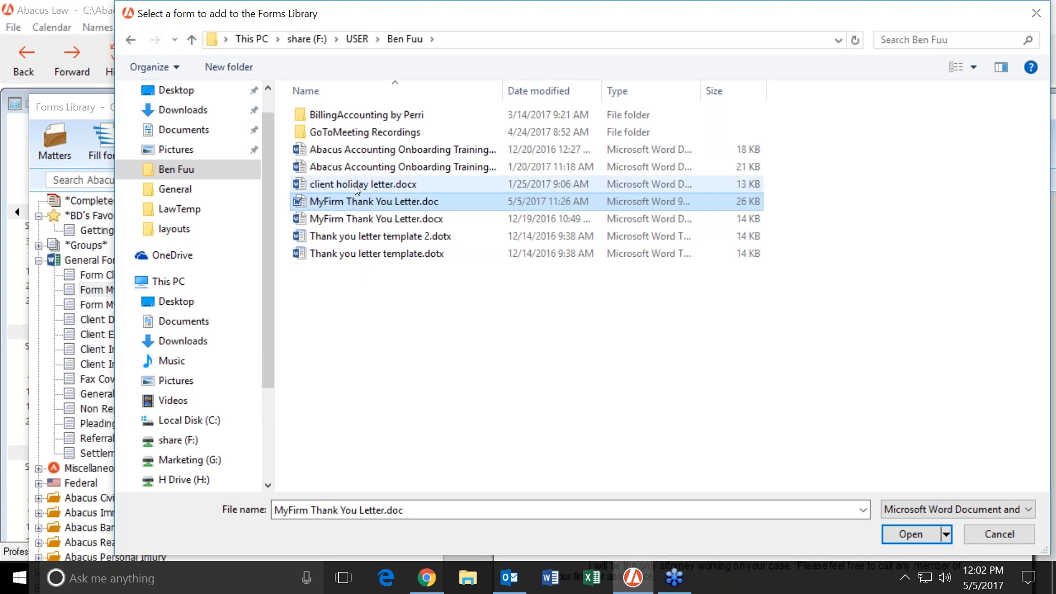
click(347, 219)
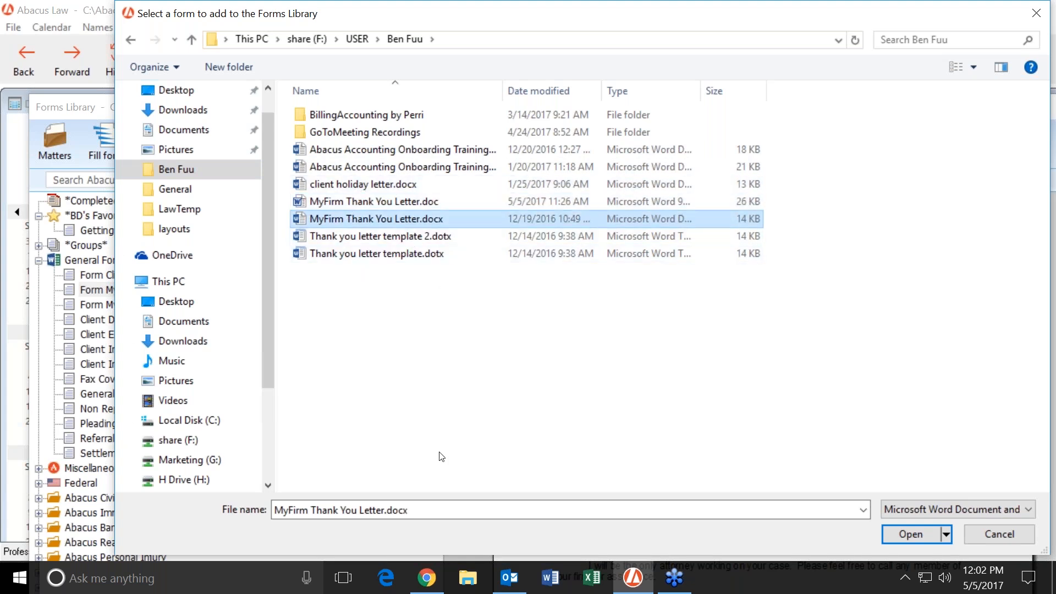
click(972, 284)
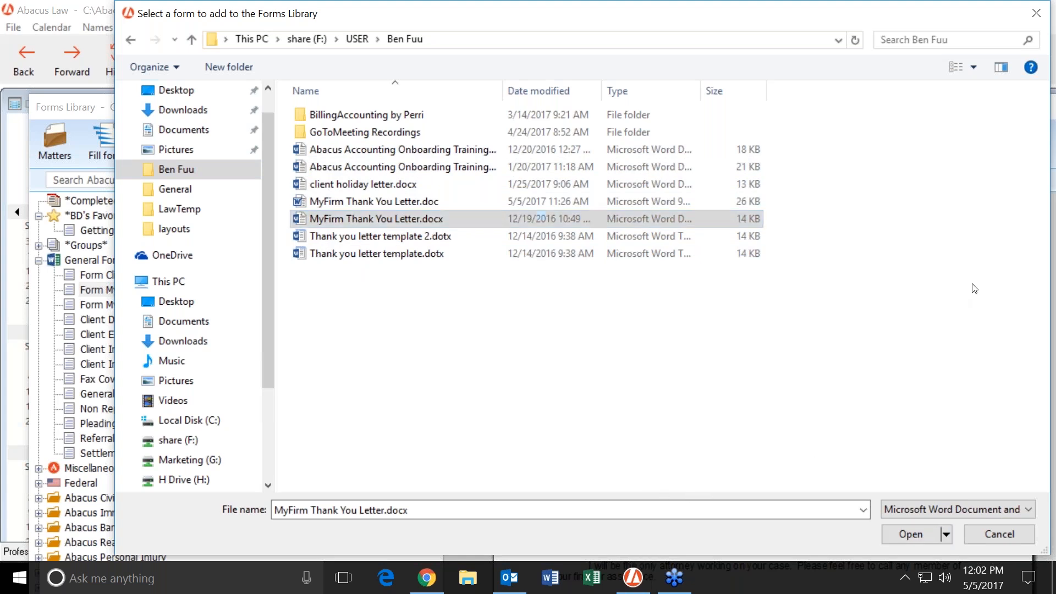
click(898, 534)
click(898, 534)
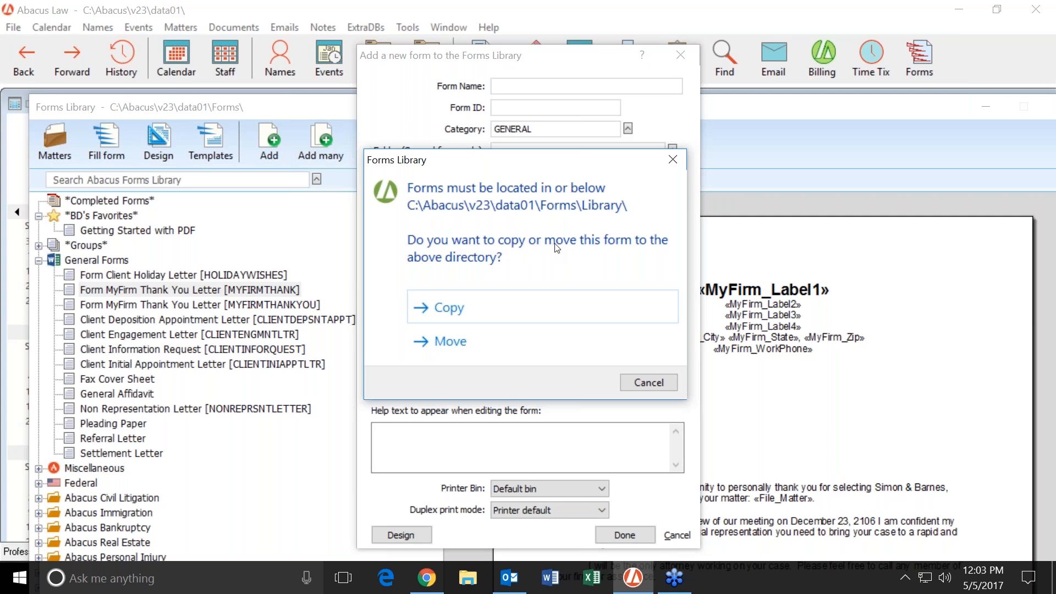
click(447, 308)
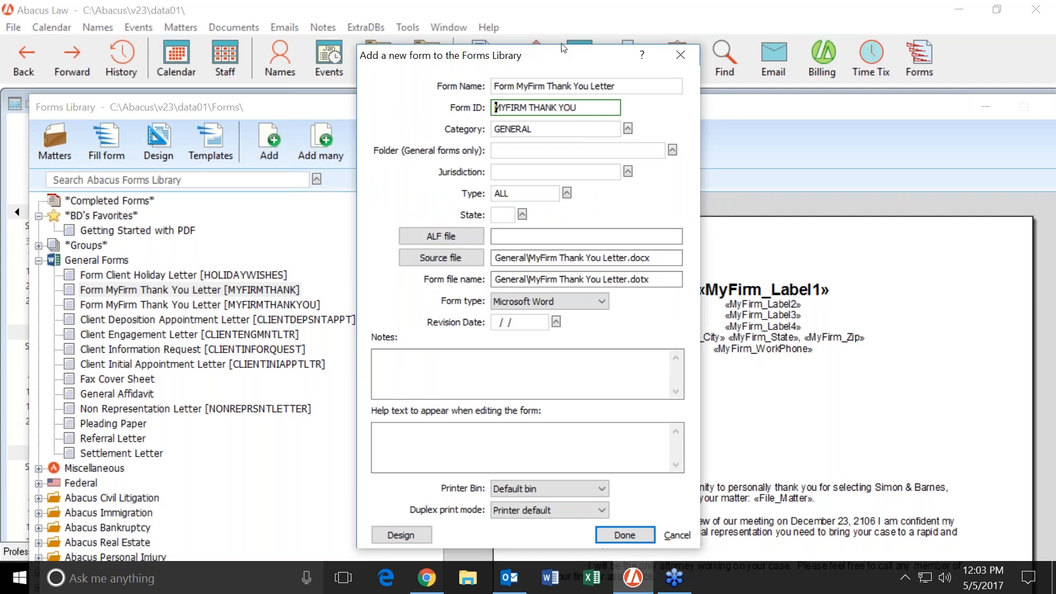
Step: Change the new form's ID to MYFIRM THANK U2
drag(564, 56, 558, 48)
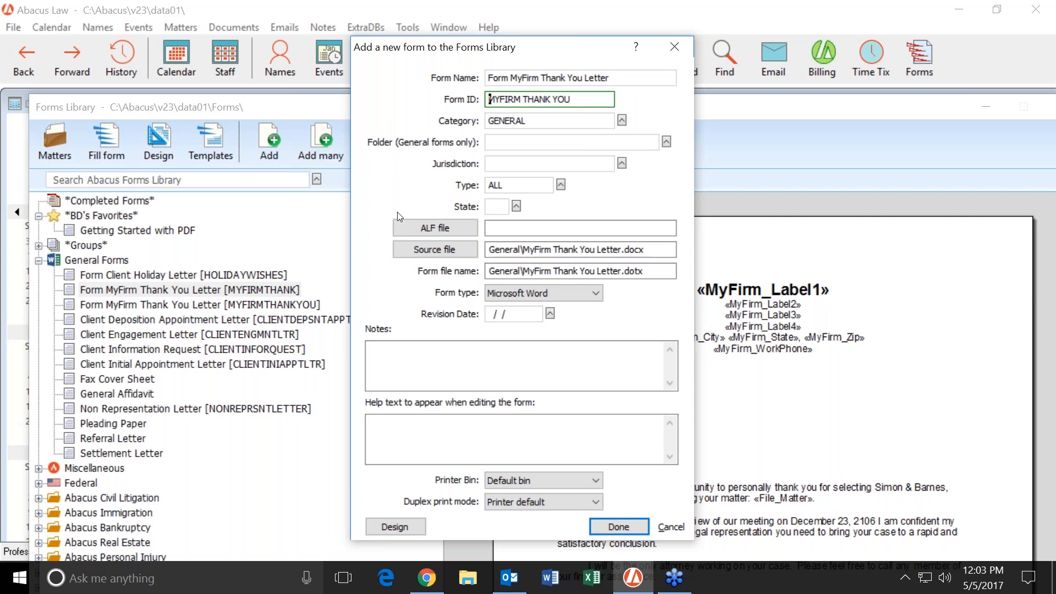
click(572, 99)
key(BackSpace)
key(BackSpace)
key(BackSpace)
key(BackSpace)
text(U2)
Step: Review the valid entries for the form's category and type, closing both lists without choosing anything
click(622, 120)
drag(506, 337, 374, 281)
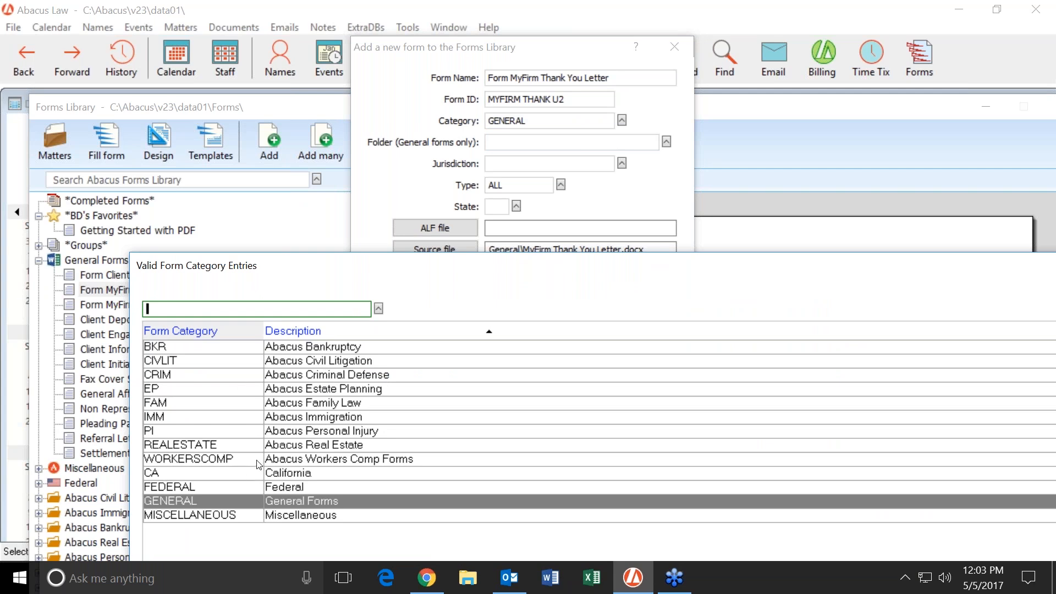
drag(393, 279, 266, 408)
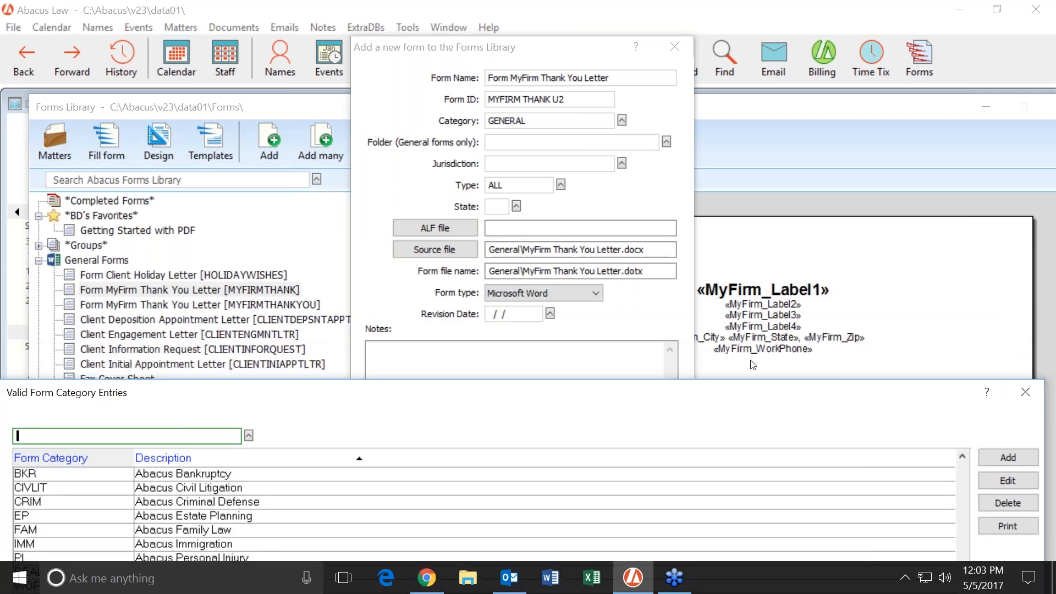
click(1030, 401)
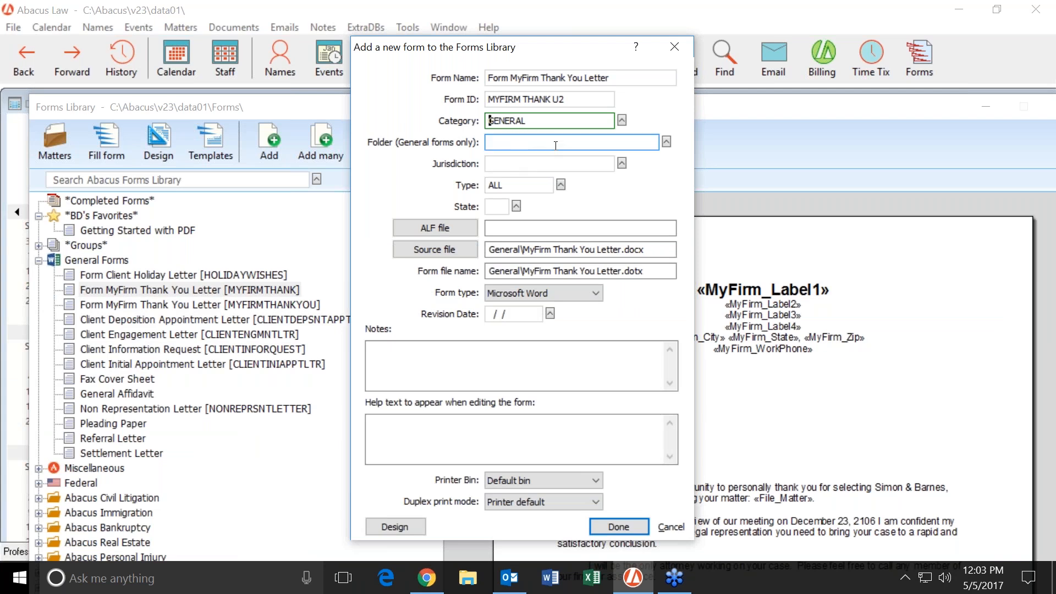
click(561, 185)
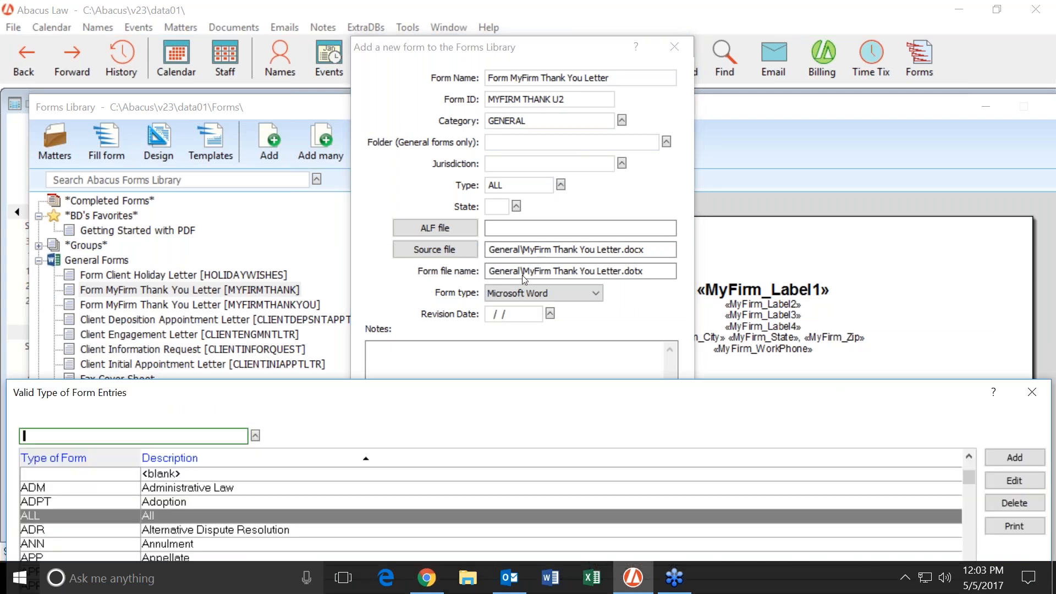
mouse_move(412, 394)
mouse_down()
mouse_move(424, 217)
mouse_move(411, 387)
mouse_up()
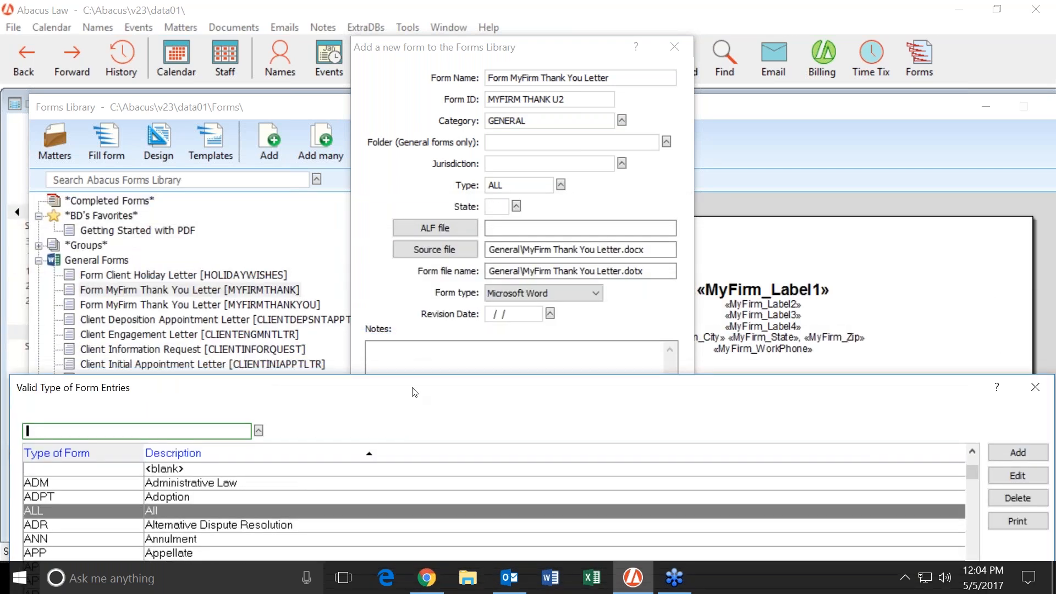
click(1035, 387)
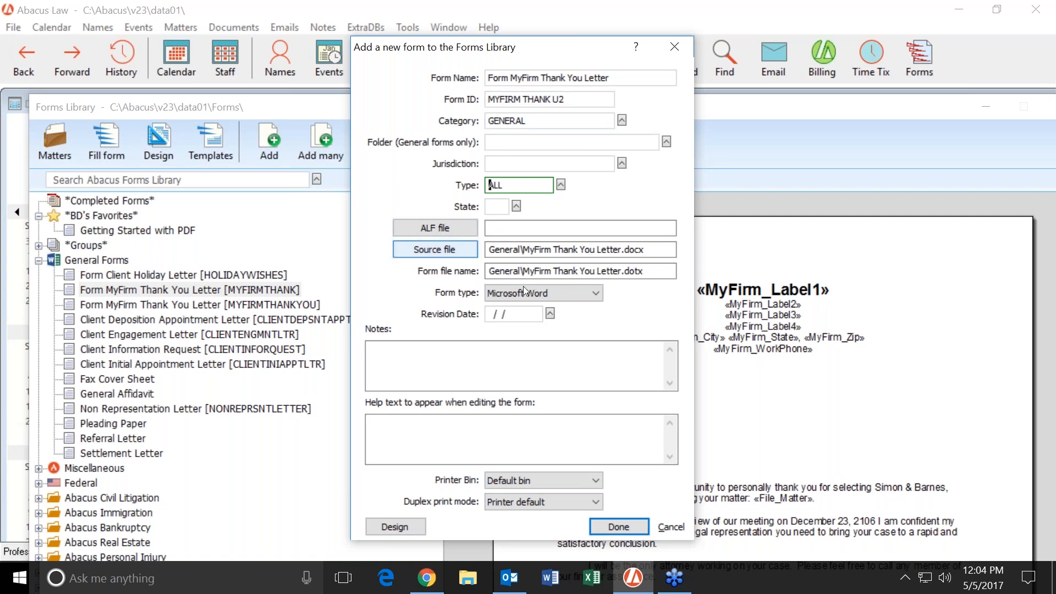
Step: Save the new thank you letter form to the library and open its template in Word for design
click(618, 525)
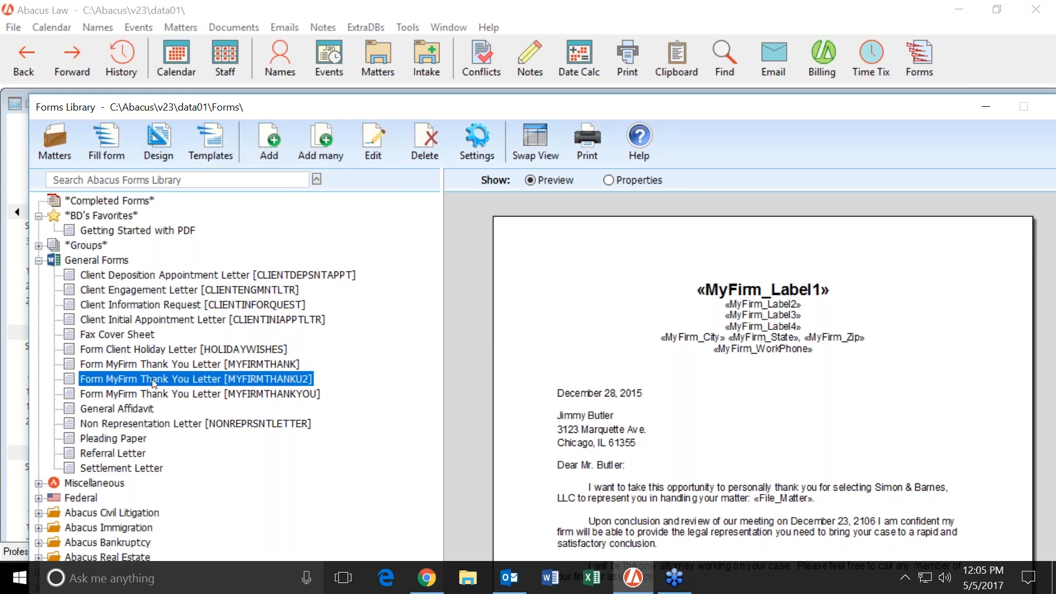
click(159, 146)
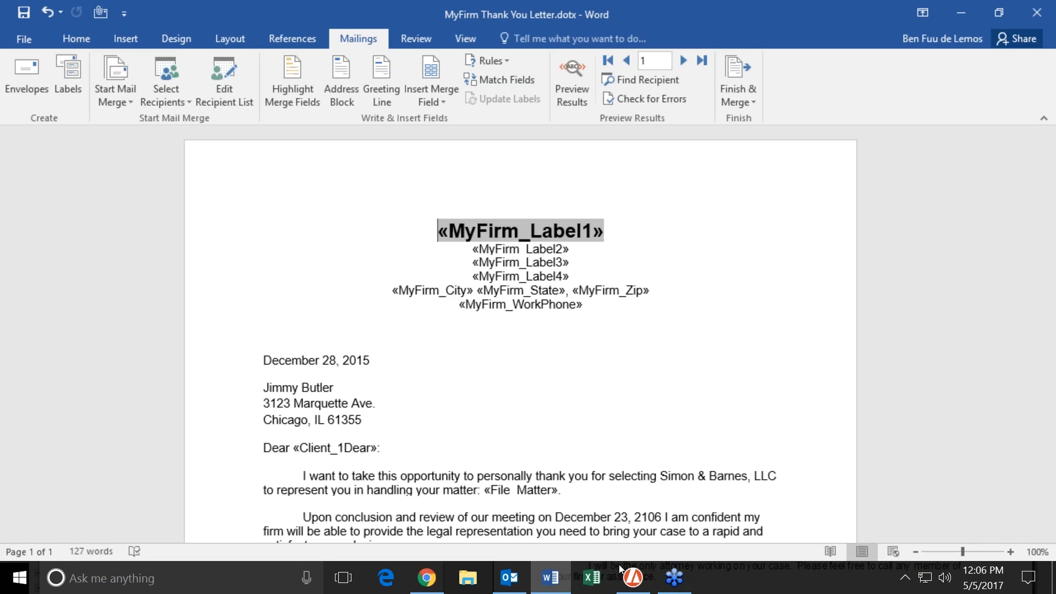
Step: Switch to Abacus Law, put the Forms Library aside, and view a blank new name record, closing it without saving
click(631, 581)
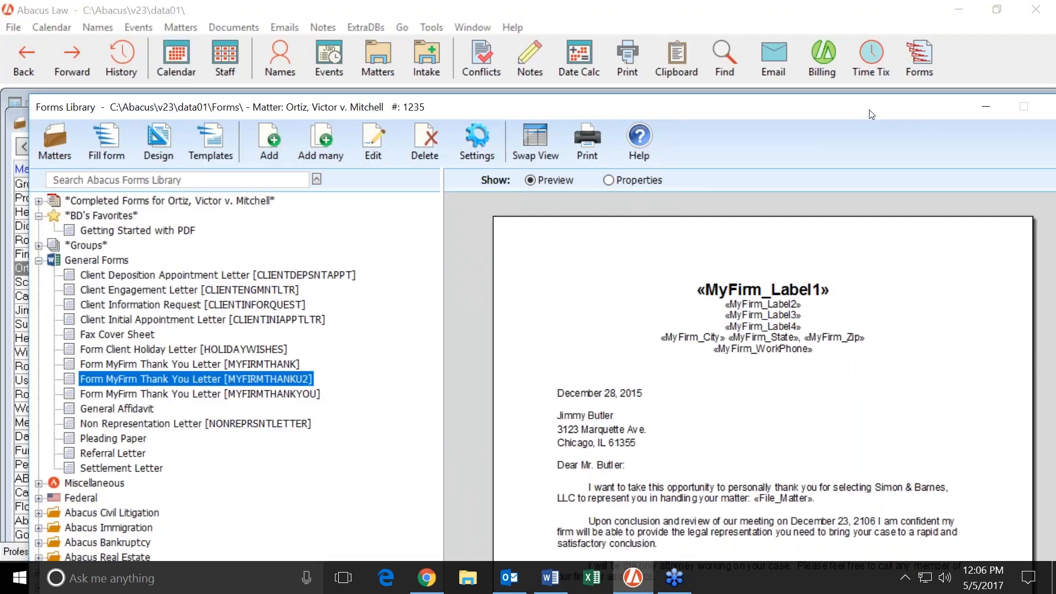
drag(846, 105, 747, 105)
click(965, 104)
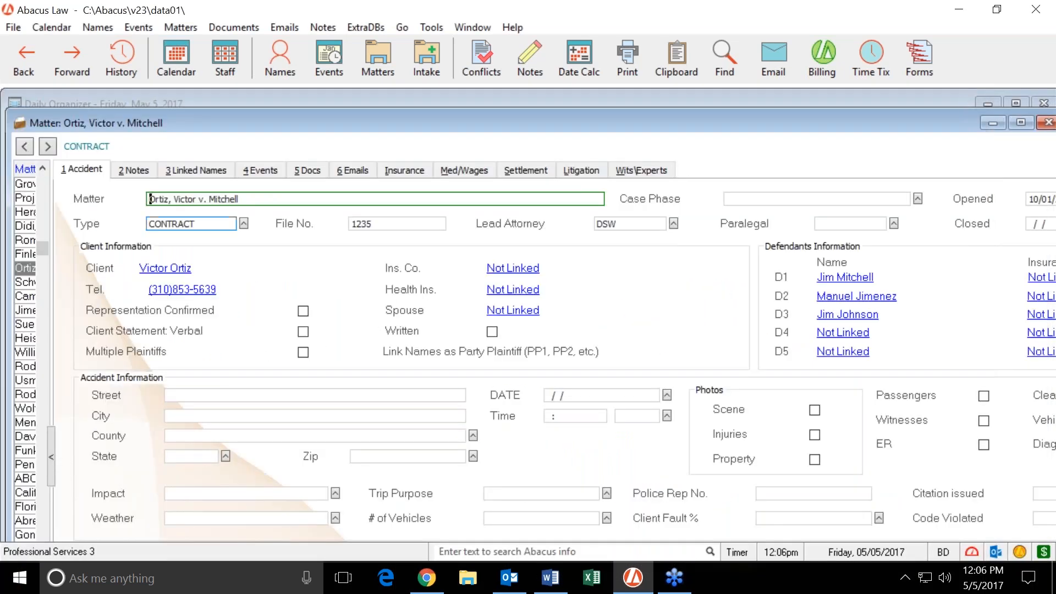
click(94, 31)
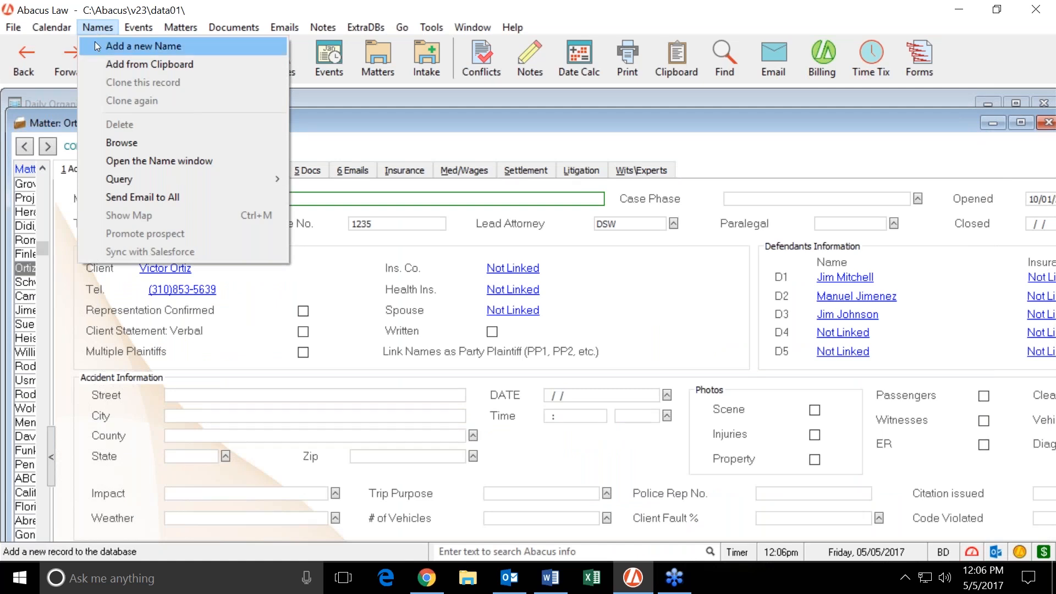
click(95, 43)
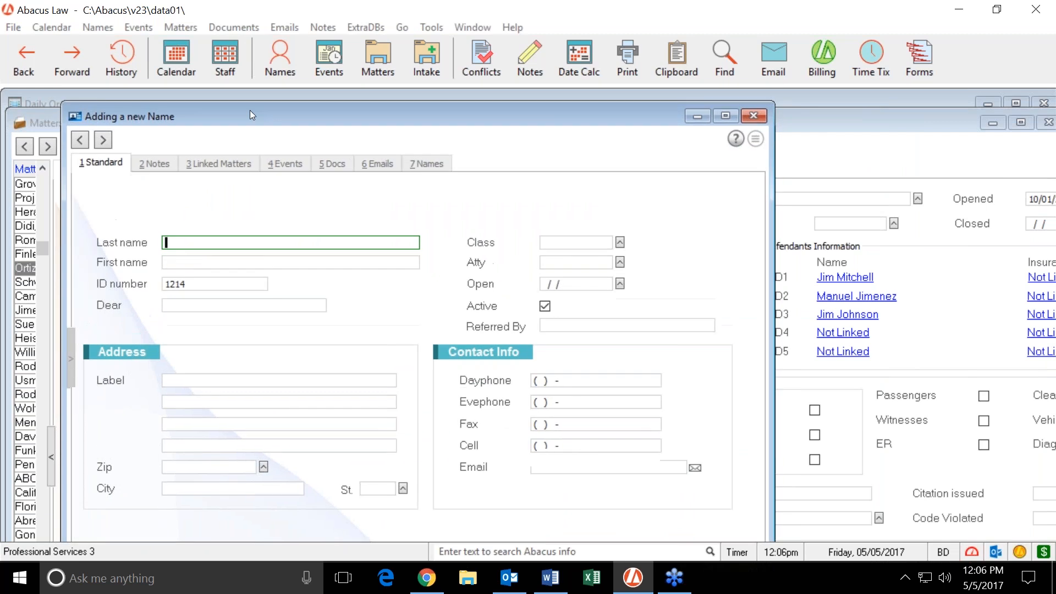
click(753, 114)
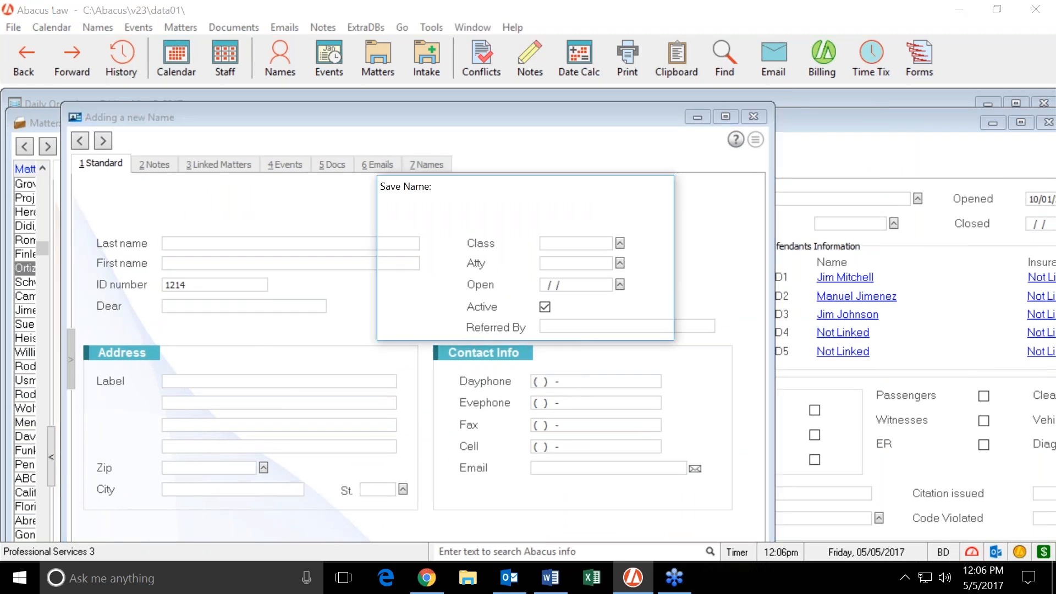
click(472, 316)
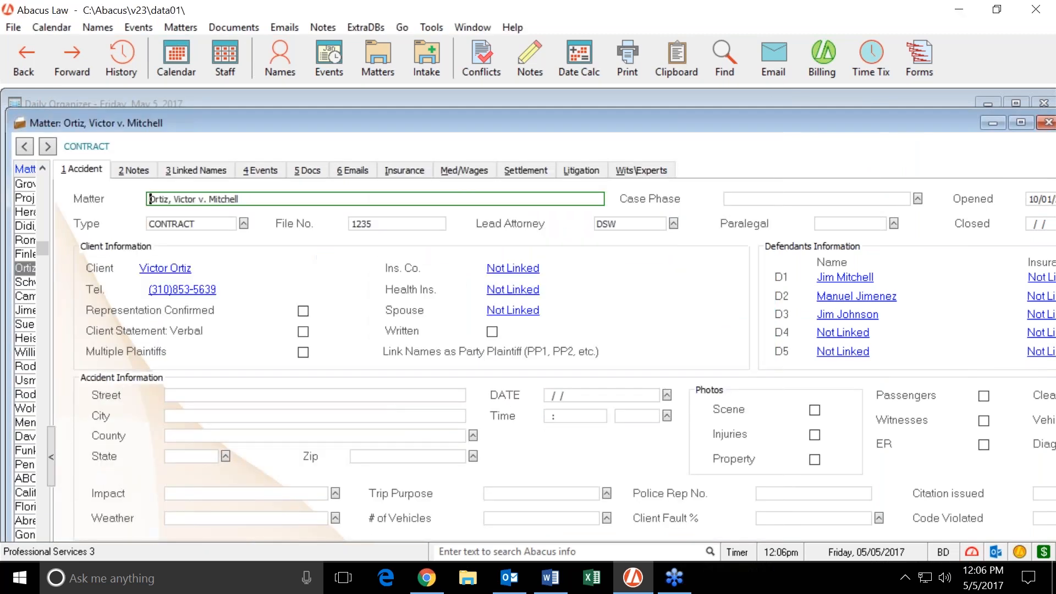
Step: Examine the My Firm setup, where the firm's name record is selected, and close it without changes
click(13, 27)
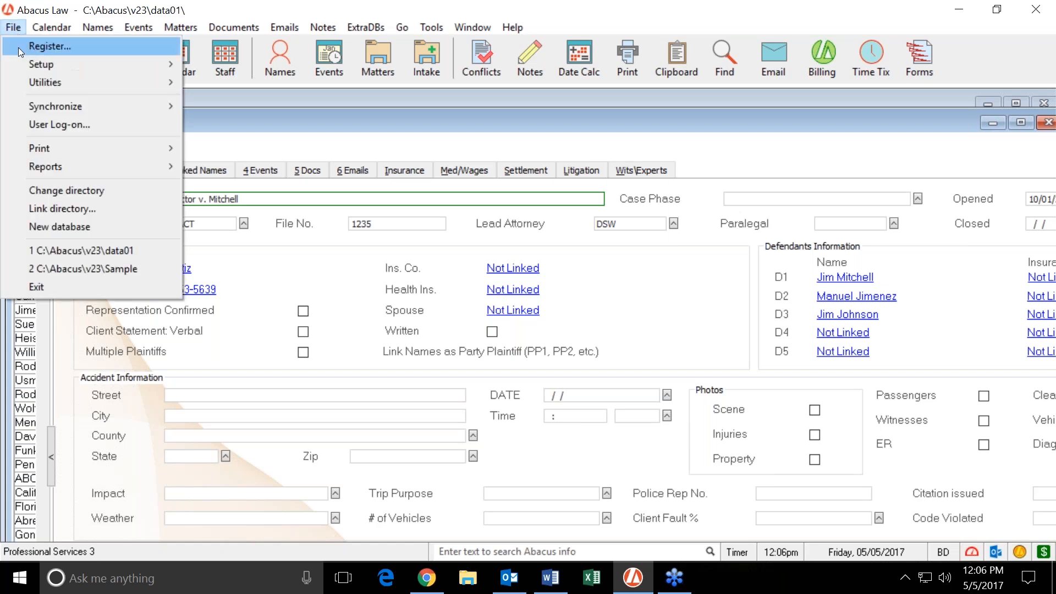
mouse_move(19, 67)
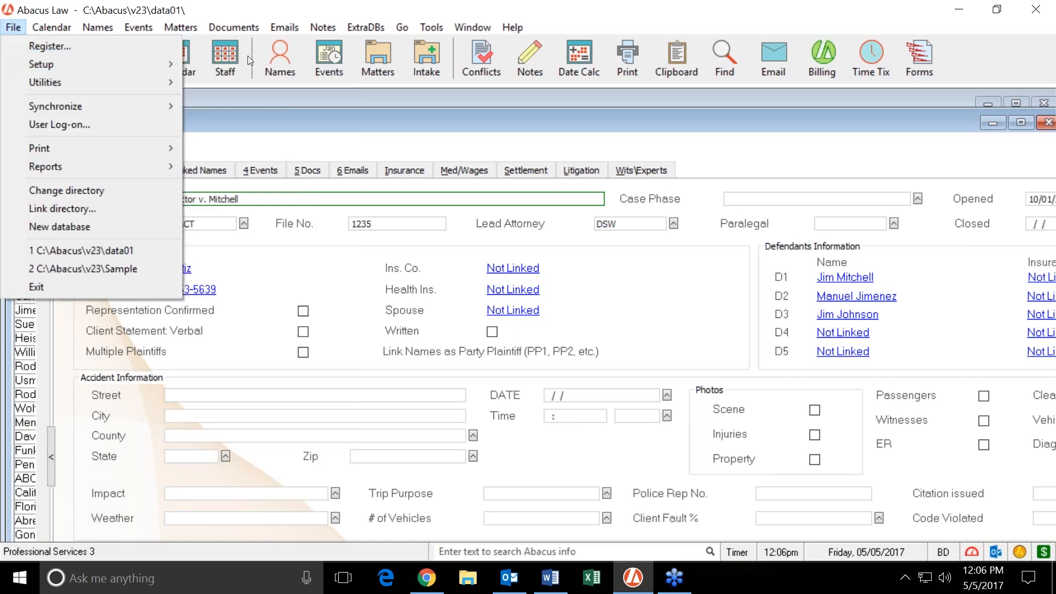
mouse_move(157, 71)
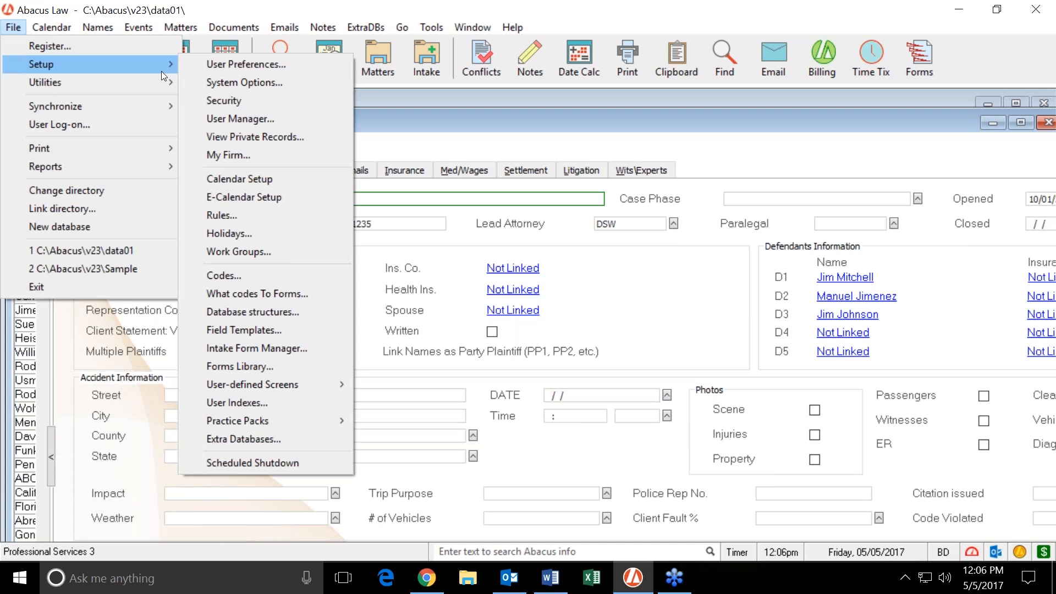
click(253, 155)
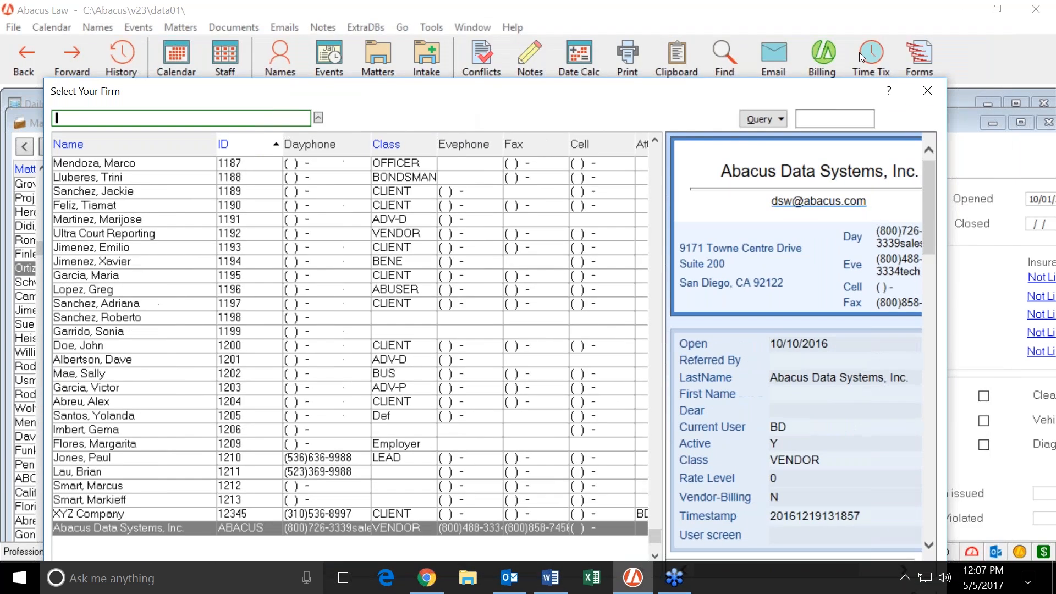
click(927, 91)
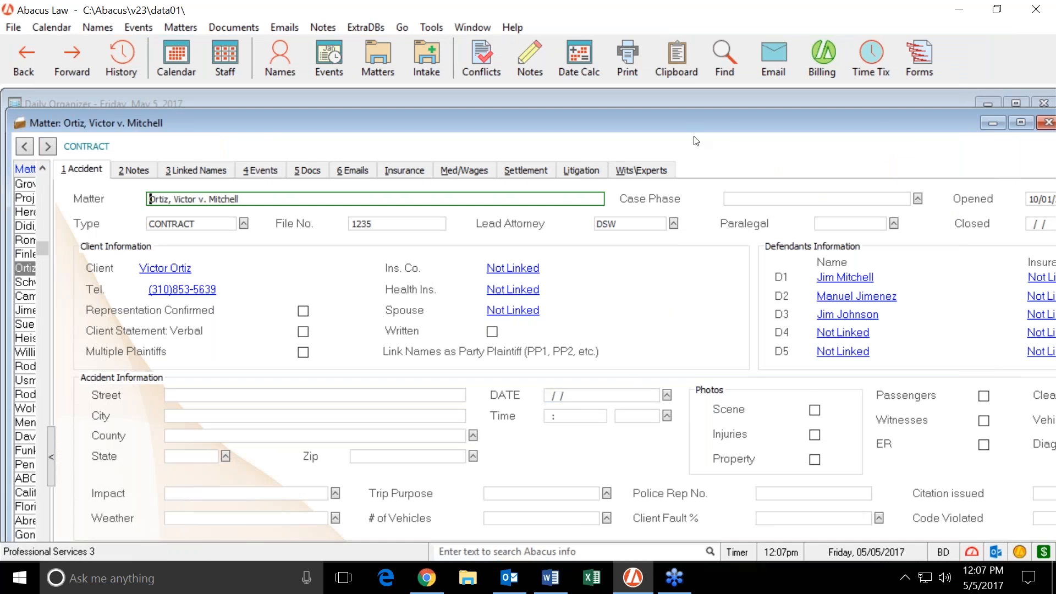
Step: Reopen the Forms Library and switch back to the thank you letter template in Word
click(930, 65)
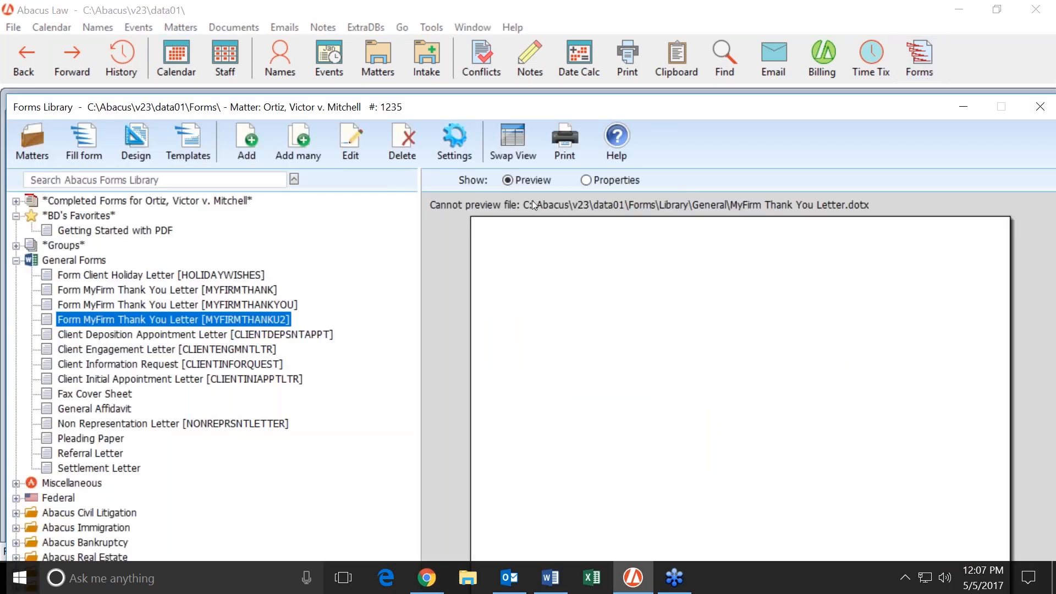
click(524, 587)
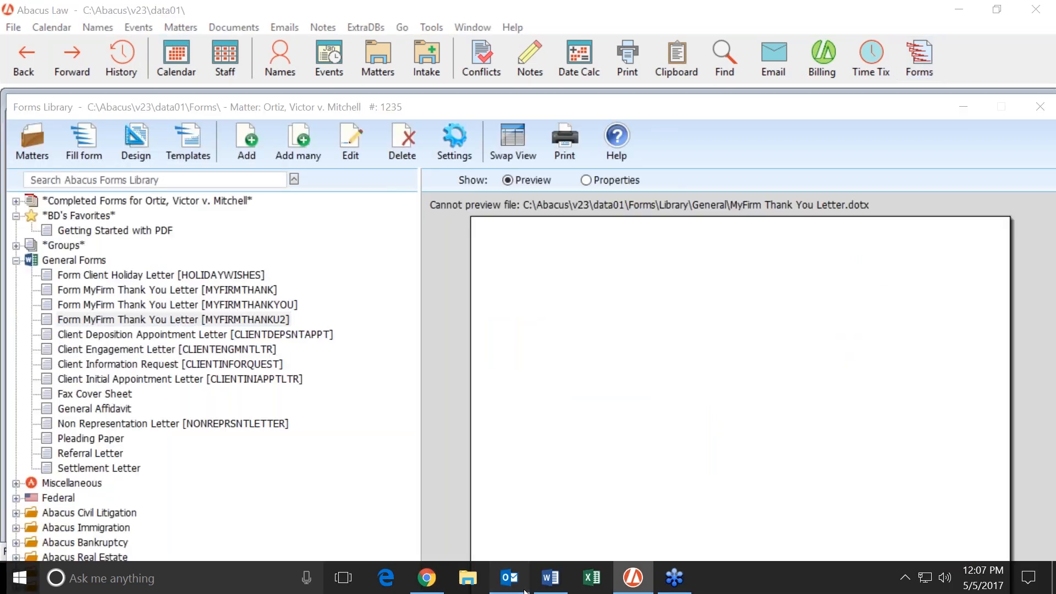
click(550, 579)
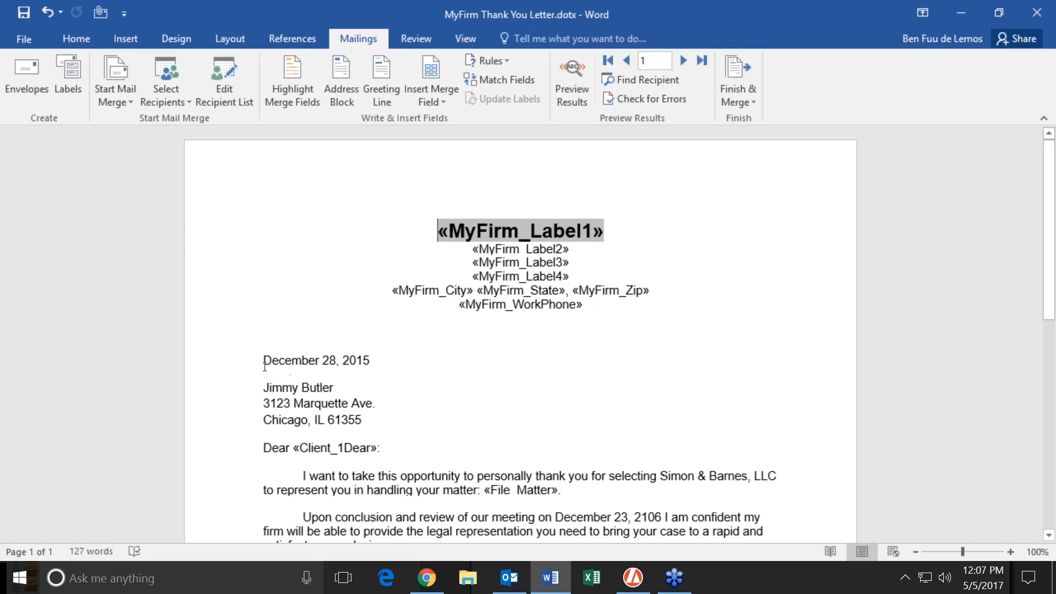
Step: Replace the fixed letter date above the recipient's address with the TodayText merge field
drag(264, 361, 371, 356)
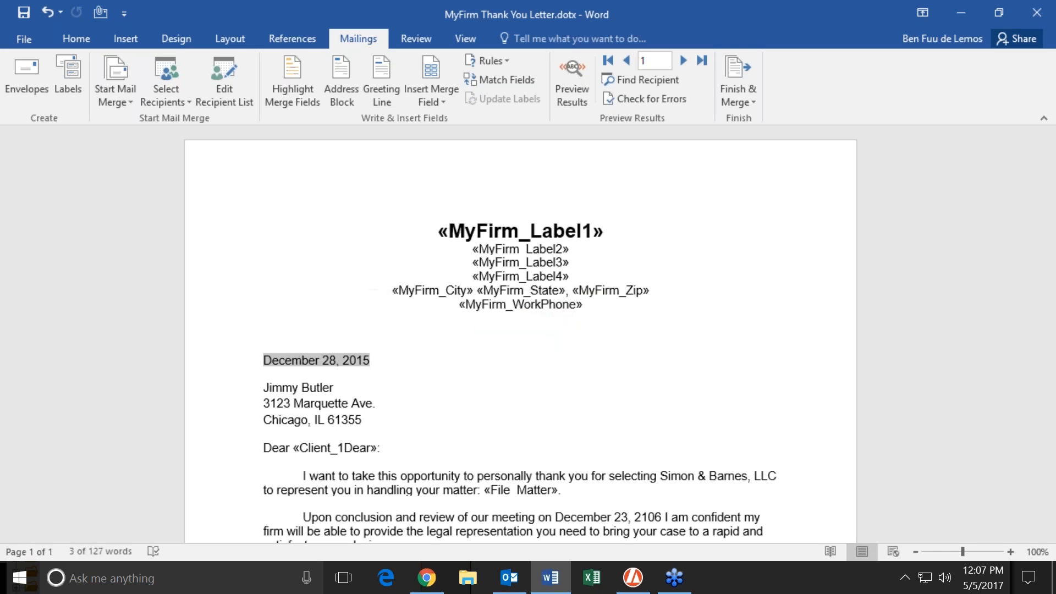
click(432, 72)
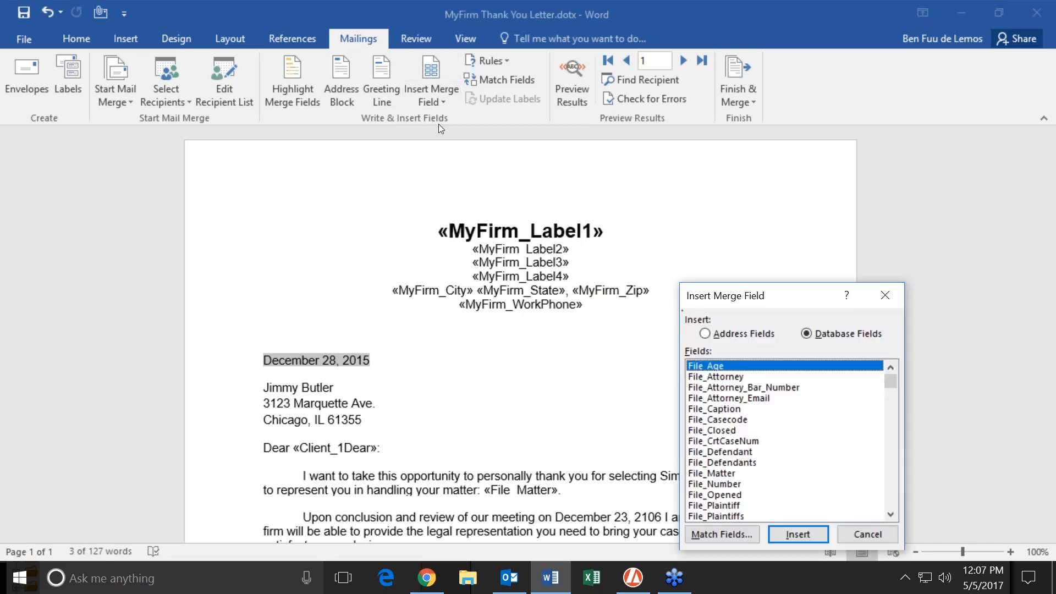
drag(720, 295, 462, 193)
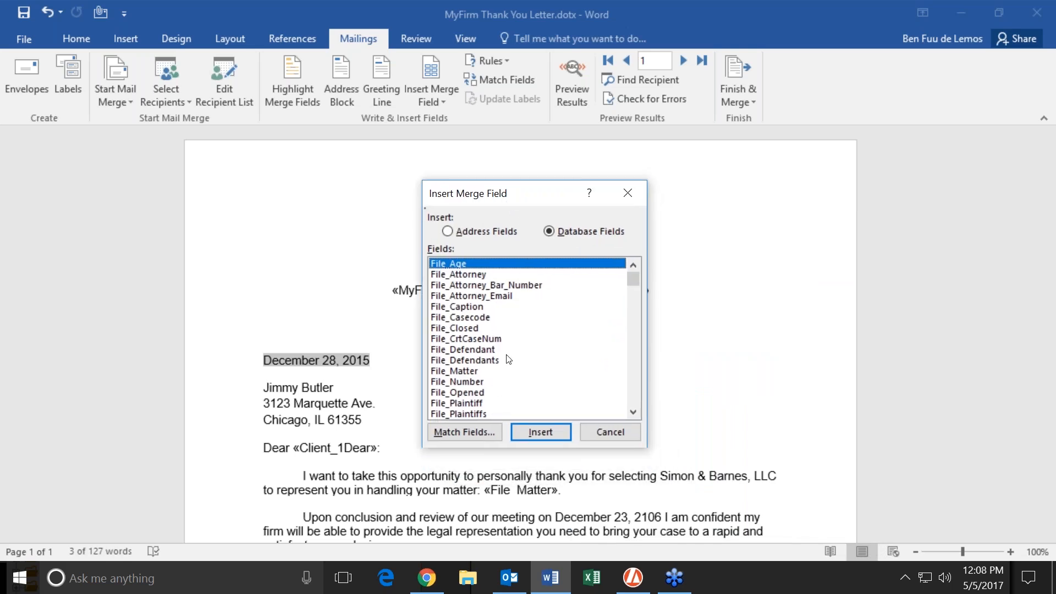
key(End)
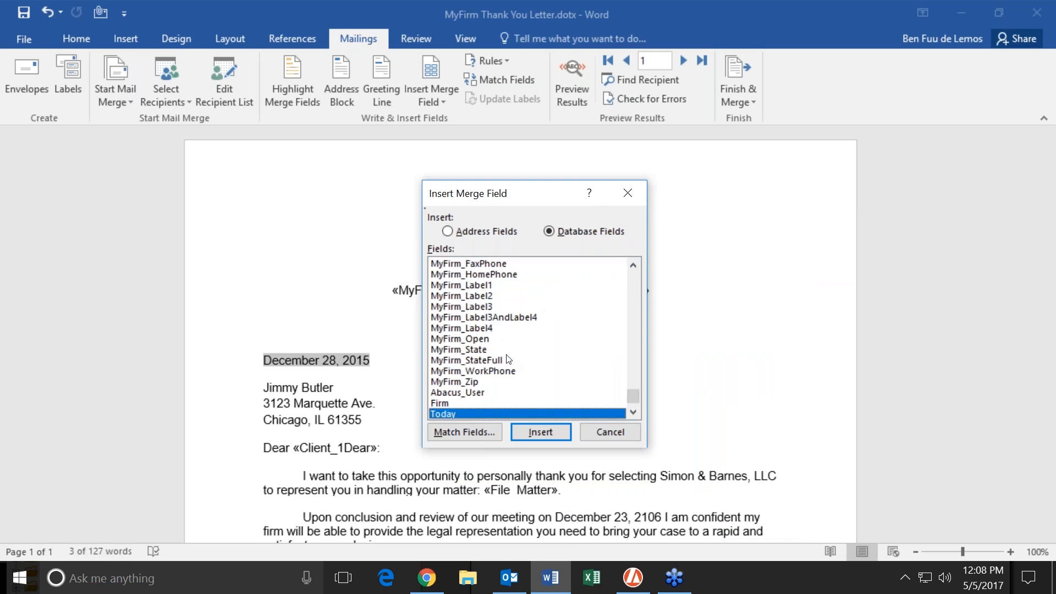
key(d)
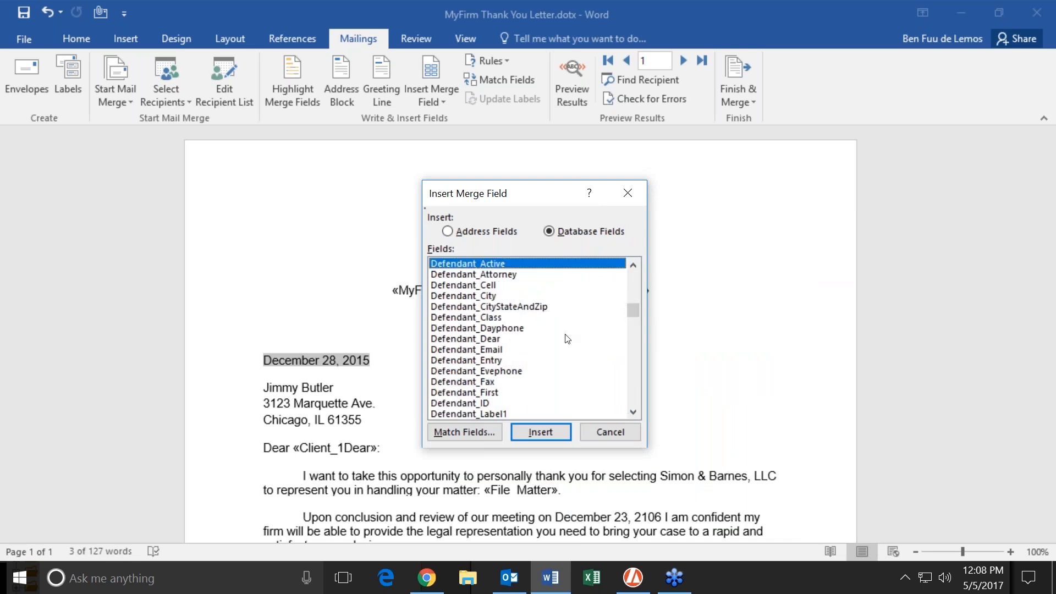
key(End)
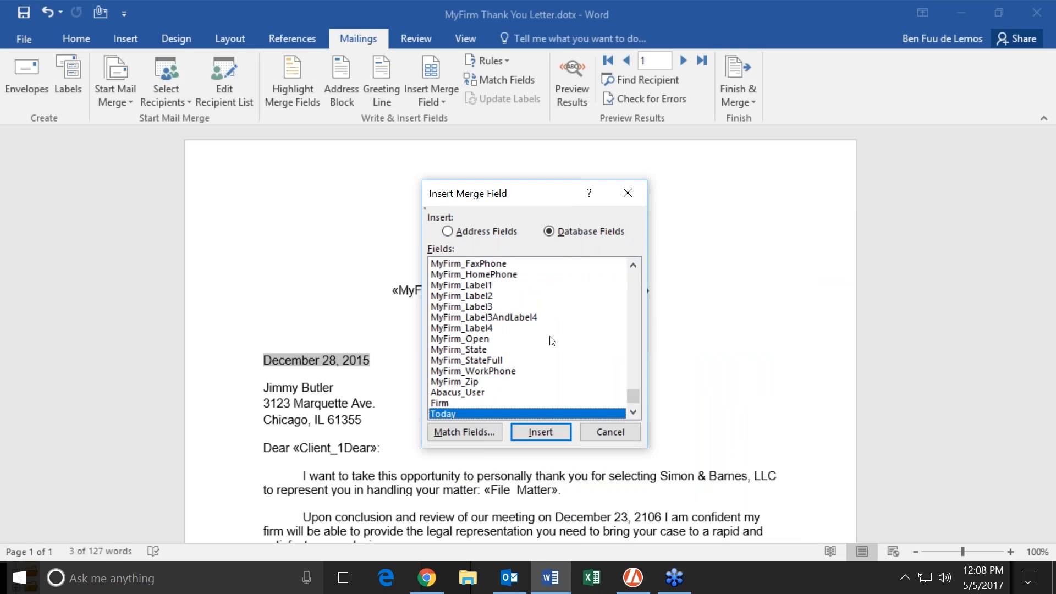
click(633, 413)
click(632, 413)
click(633, 413)
click(633, 412)
click(633, 413)
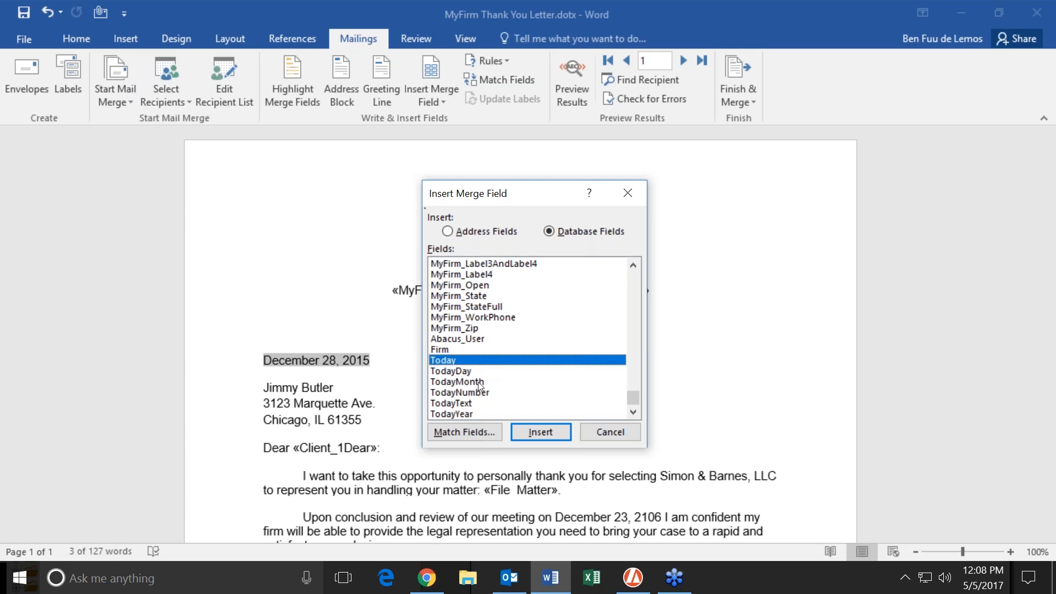
click(469, 403)
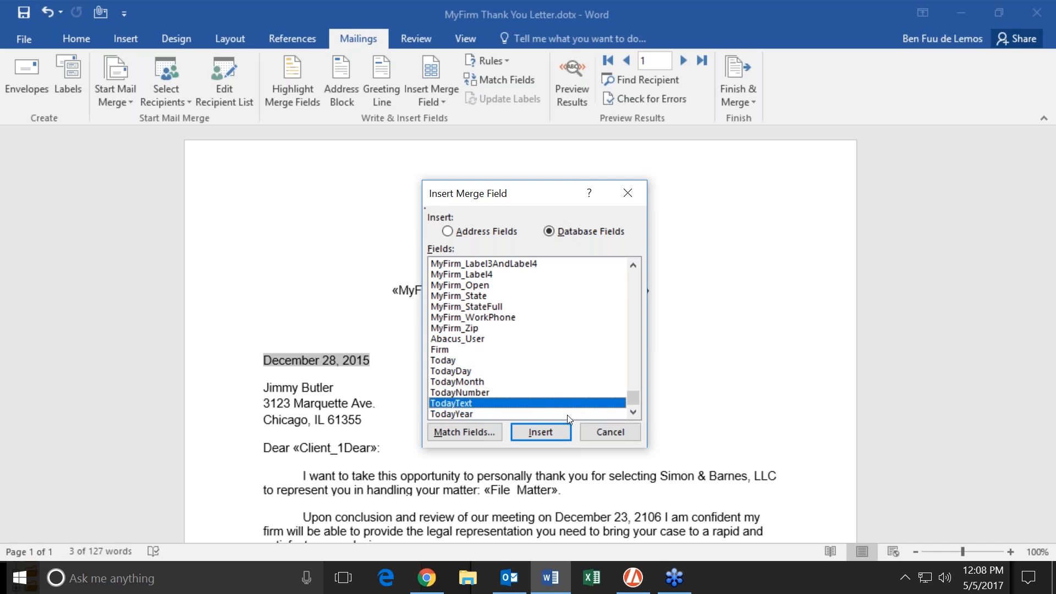
click(541, 433)
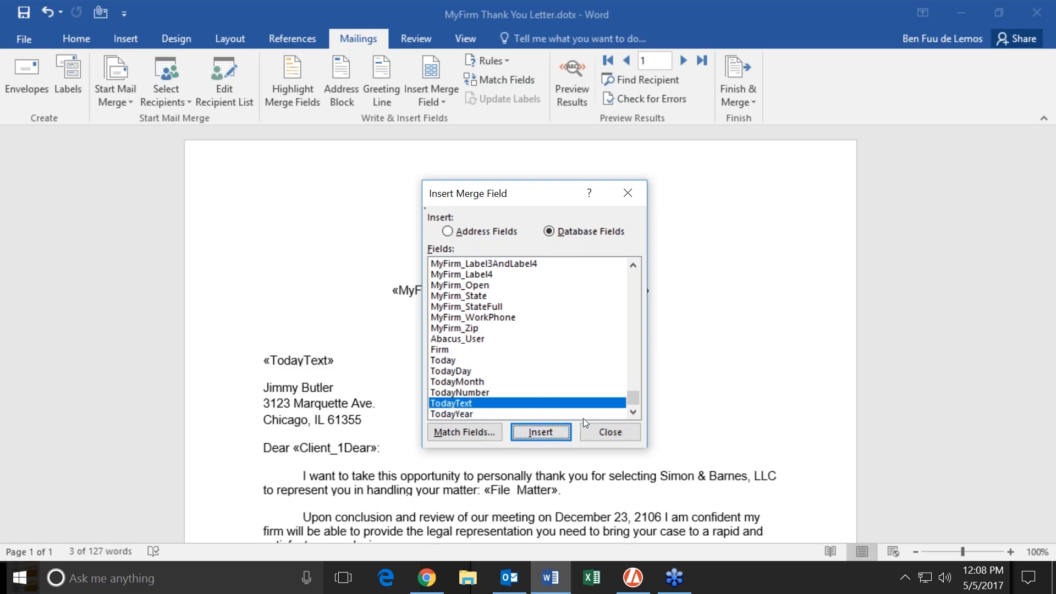
click(610, 432)
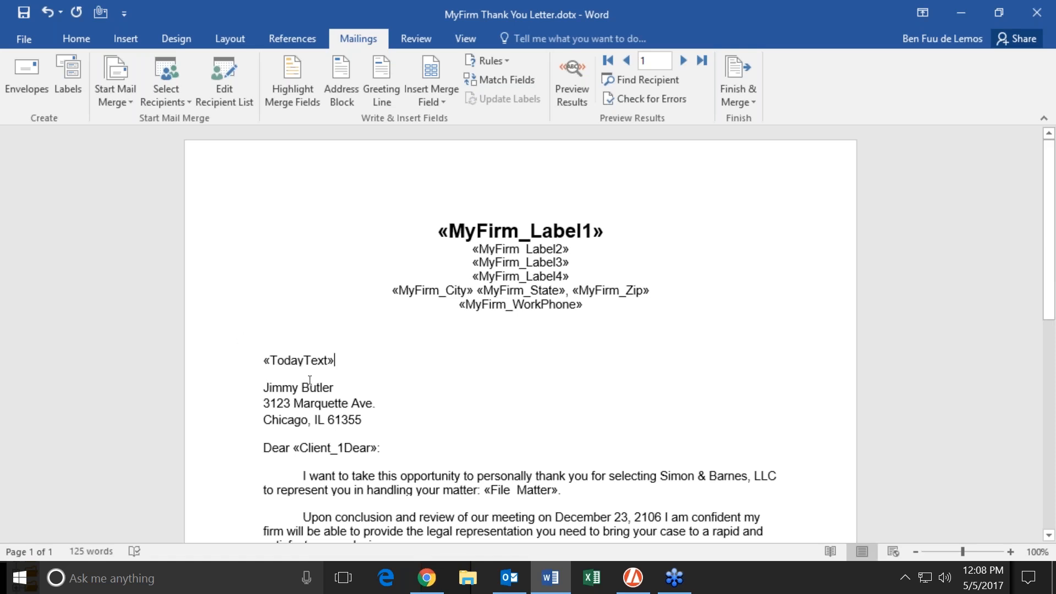
Step: Replace the recipient's typed name and address lines with the Client_1Address merge field
drag(263, 388, 361, 419)
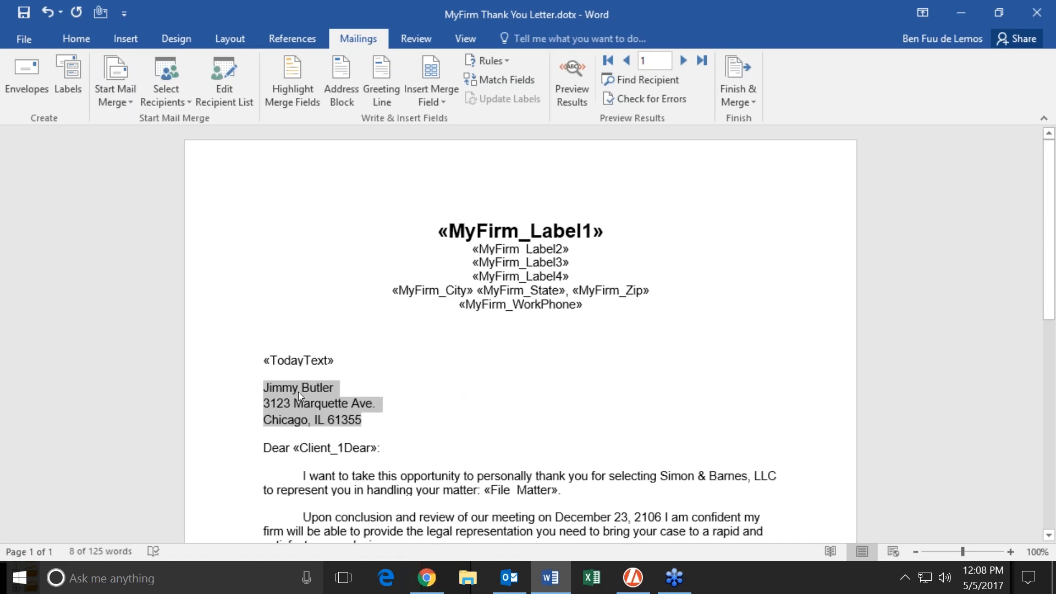
click(434, 73)
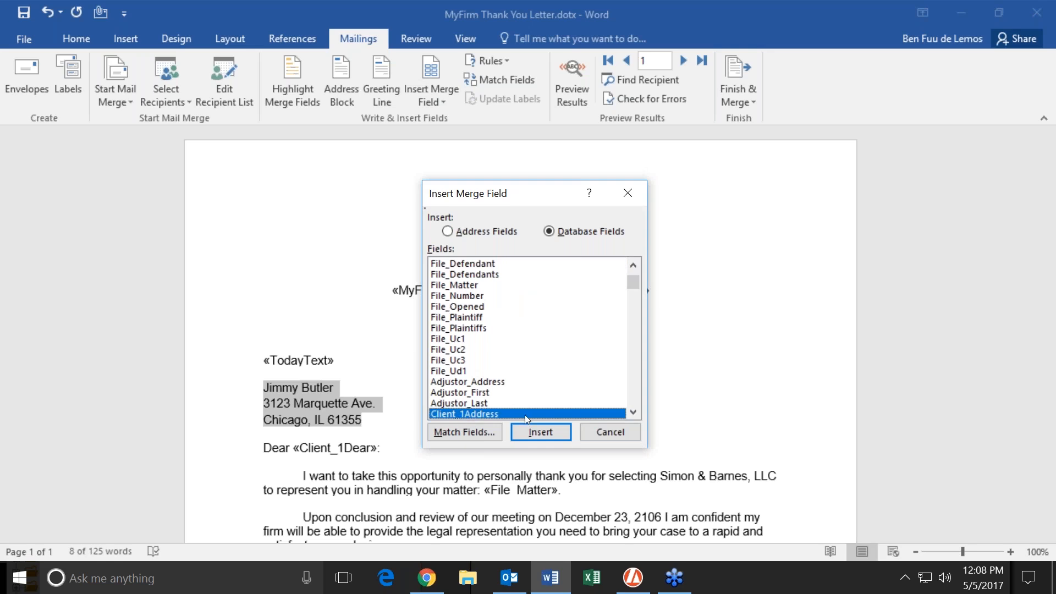
click(526, 431)
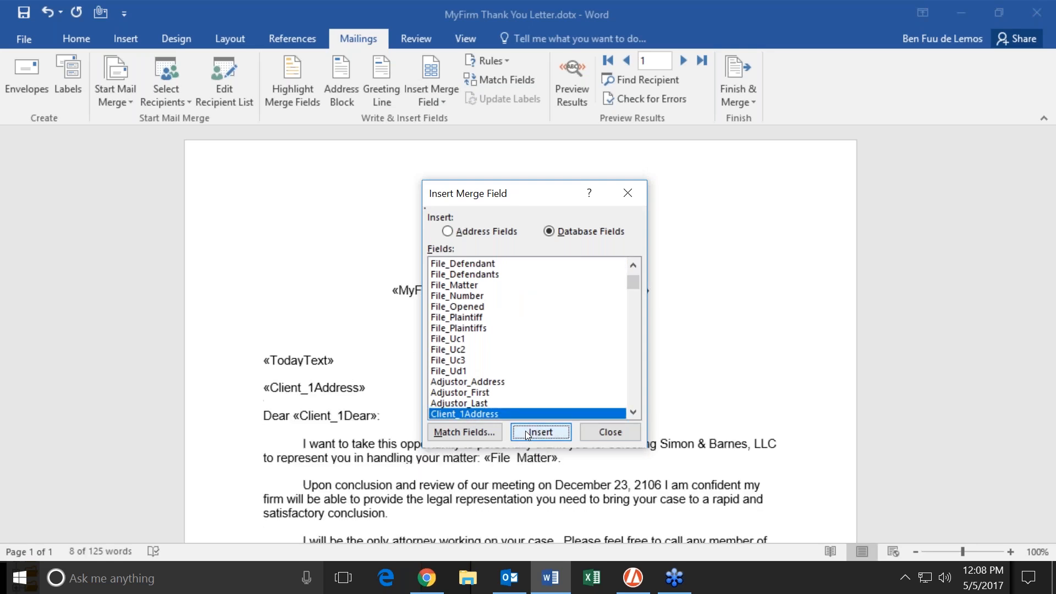
click(588, 431)
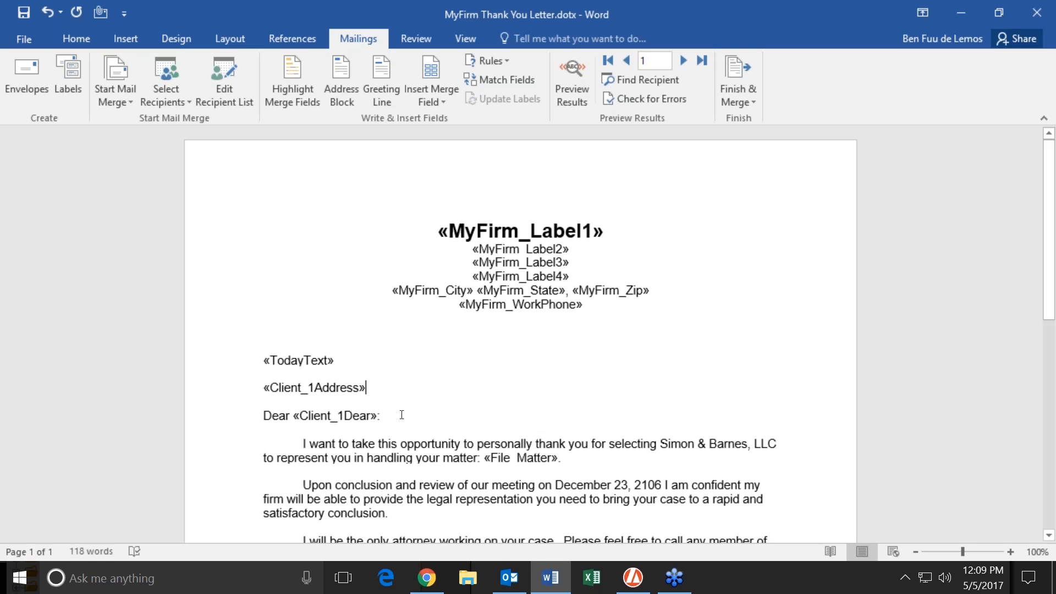
Step: Replace the fixed meeting date in the letter's second paragraph with the Event_When merge field
drag(483, 458, 305, 471)
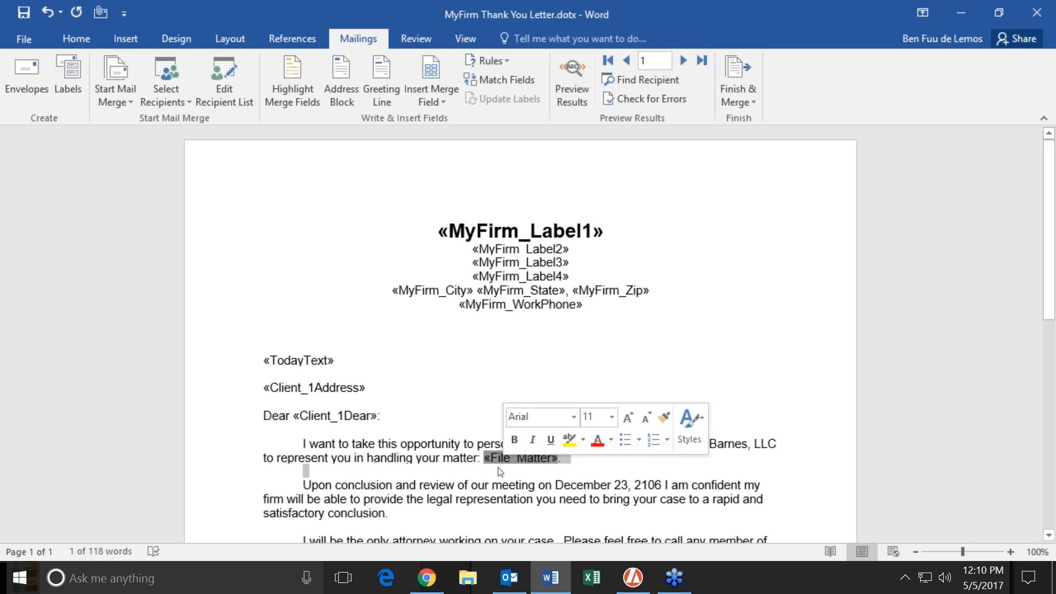
click(584, 486)
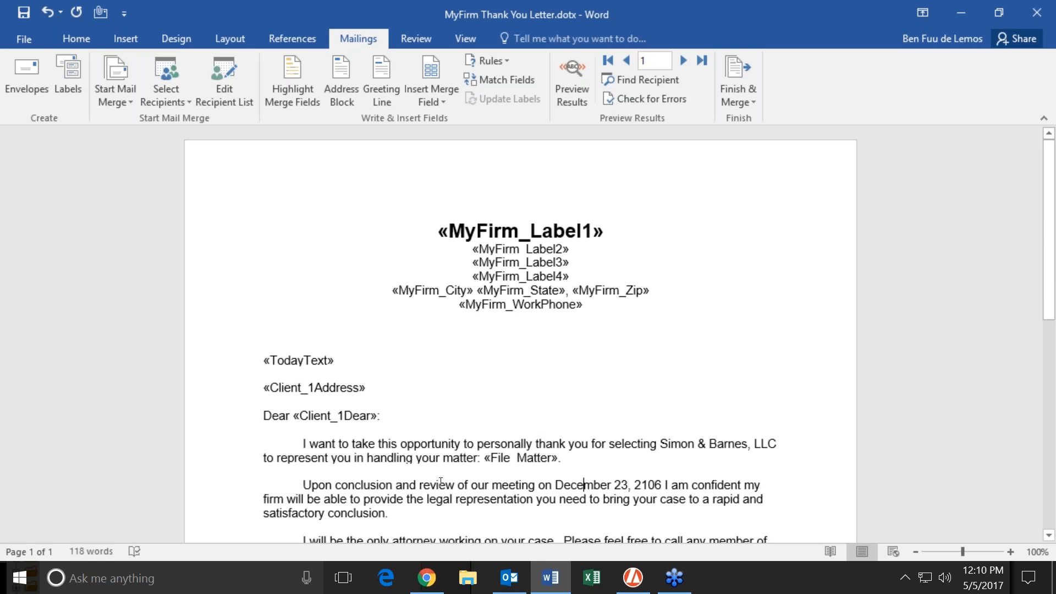
click(559, 485)
drag(560, 484, 660, 486)
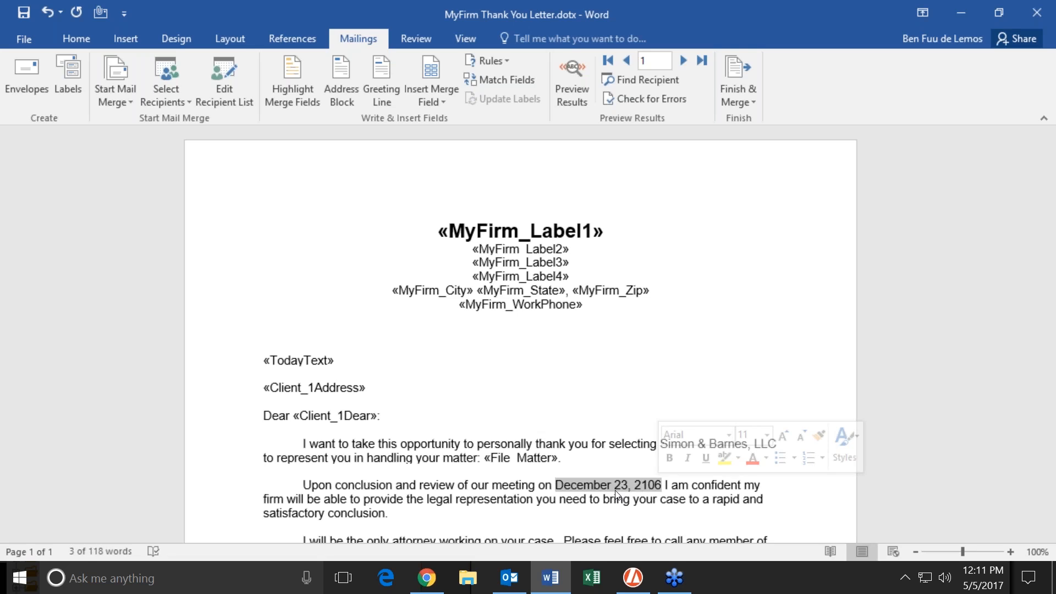
click(437, 71)
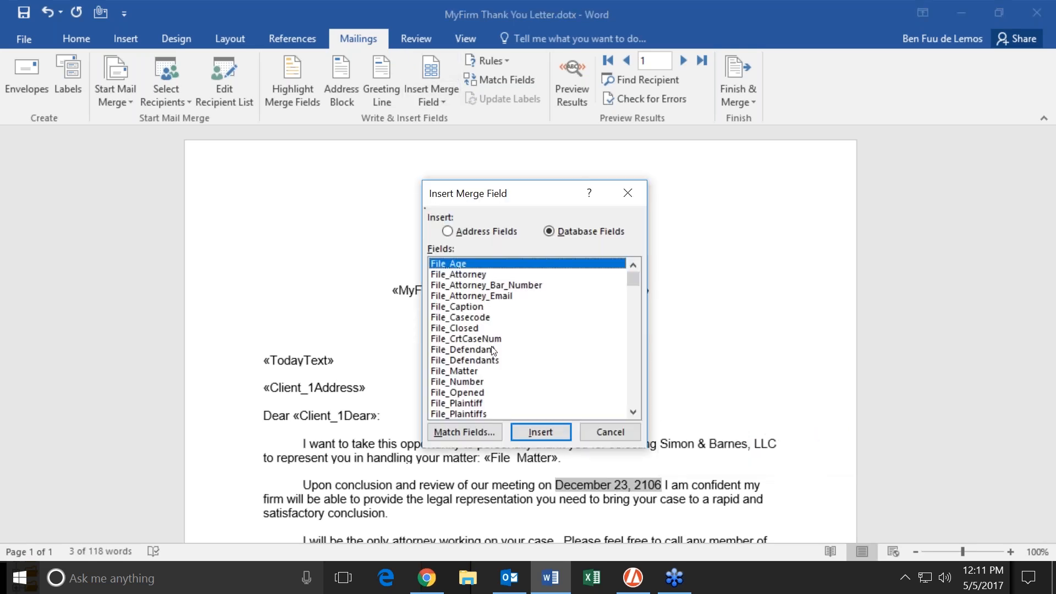
key(e)
key(v)
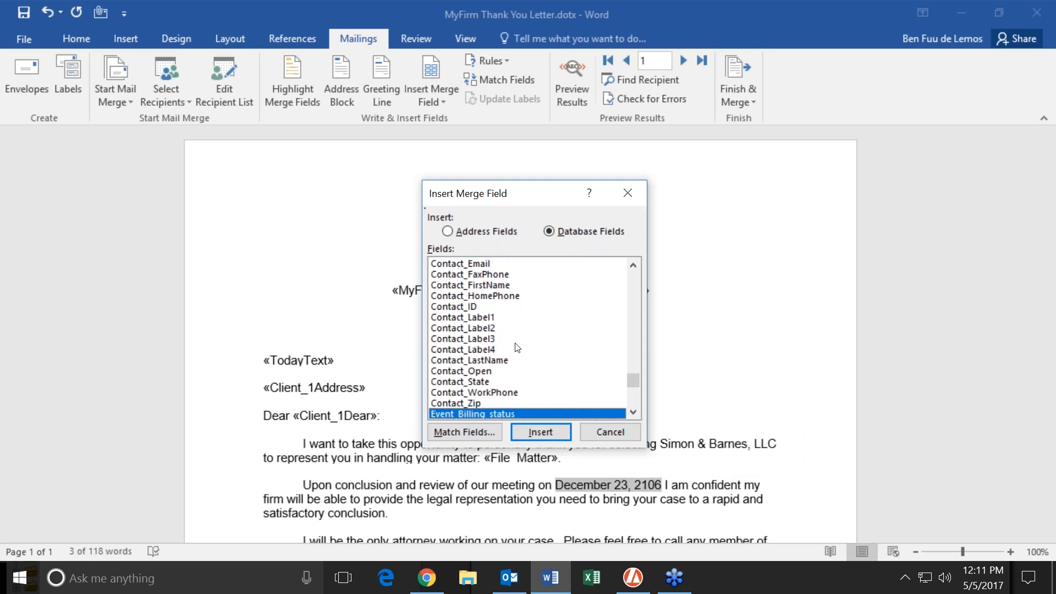
click(633, 413)
click(633, 412)
click(633, 413)
click(633, 412)
click(633, 412)
click(633, 412)
click(634, 413)
click(634, 413)
click(634, 413)
click(634, 412)
click(634, 413)
click(633, 413)
click(634, 412)
click(633, 412)
click(633, 412)
click(633, 412)
click(634, 412)
click(633, 412)
click(633, 412)
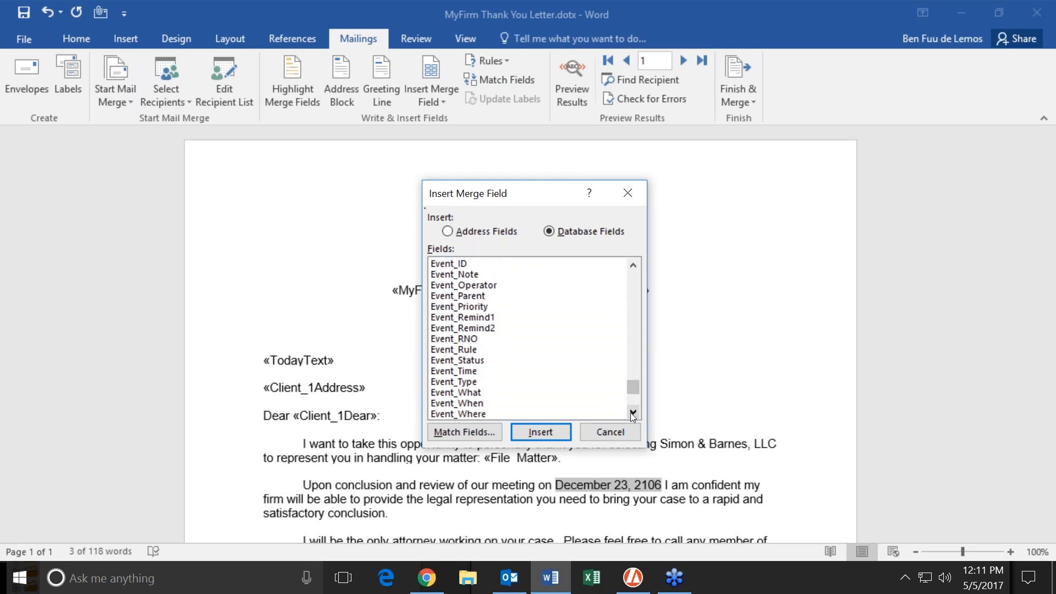
click(455, 404)
click(540, 434)
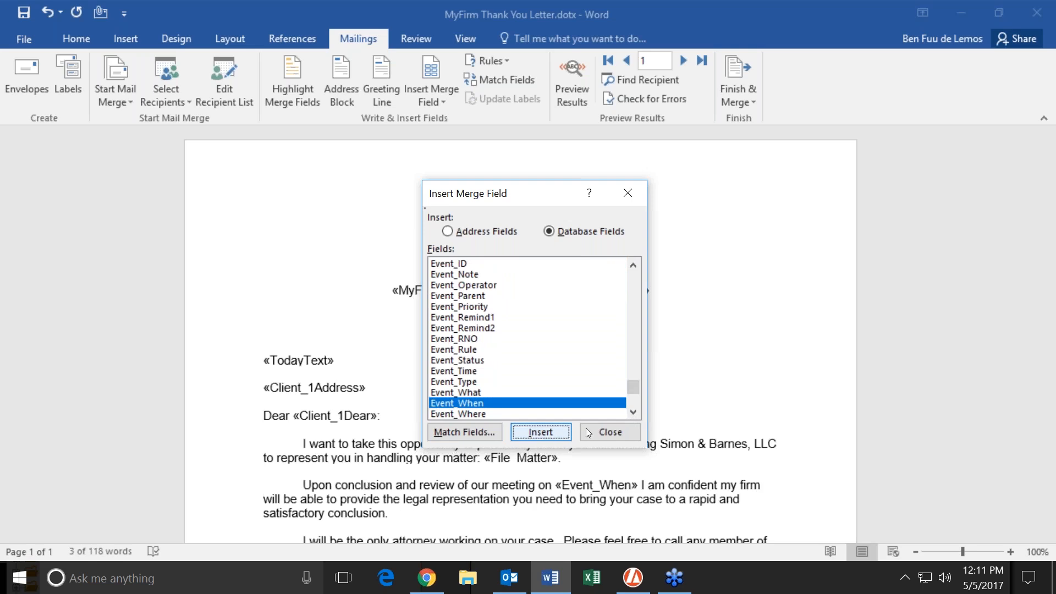
click(603, 432)
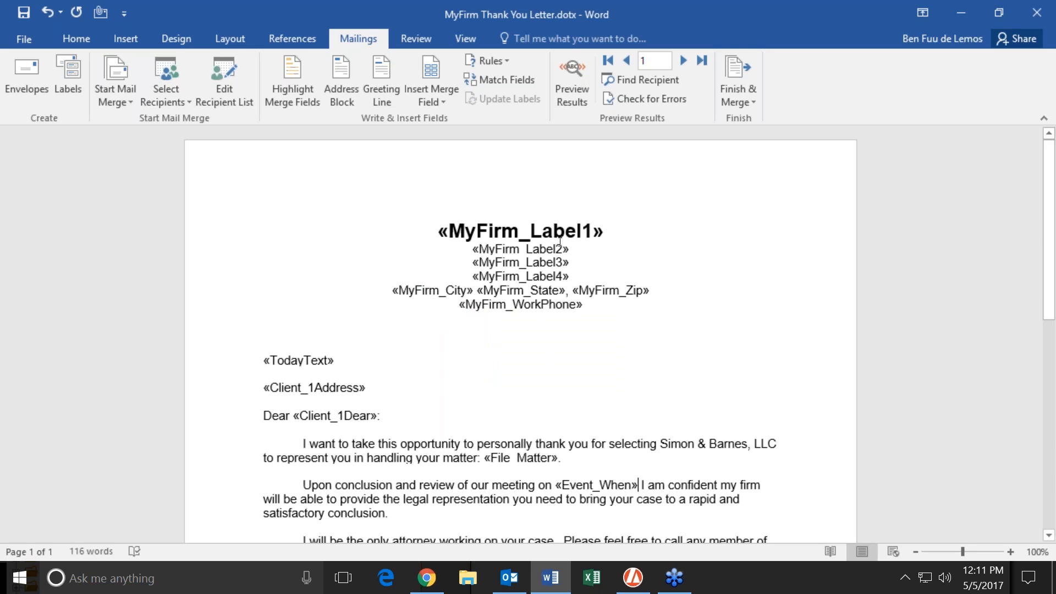
Step: Save and close the letter template, and switch to Abacus Law to close the Forms Library and the open matter
click(16, 16)
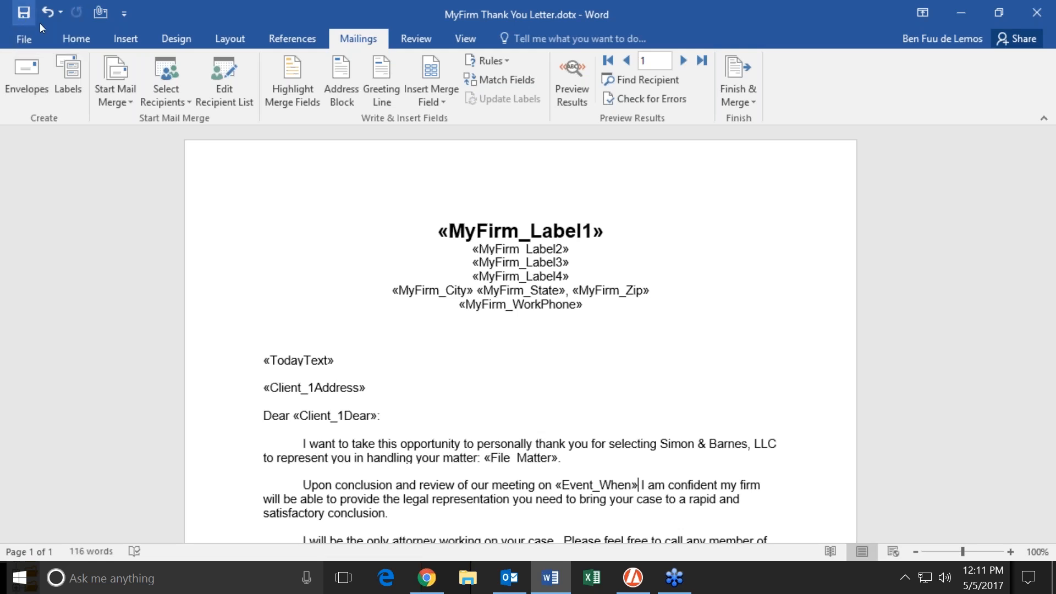
click(1039, 14)
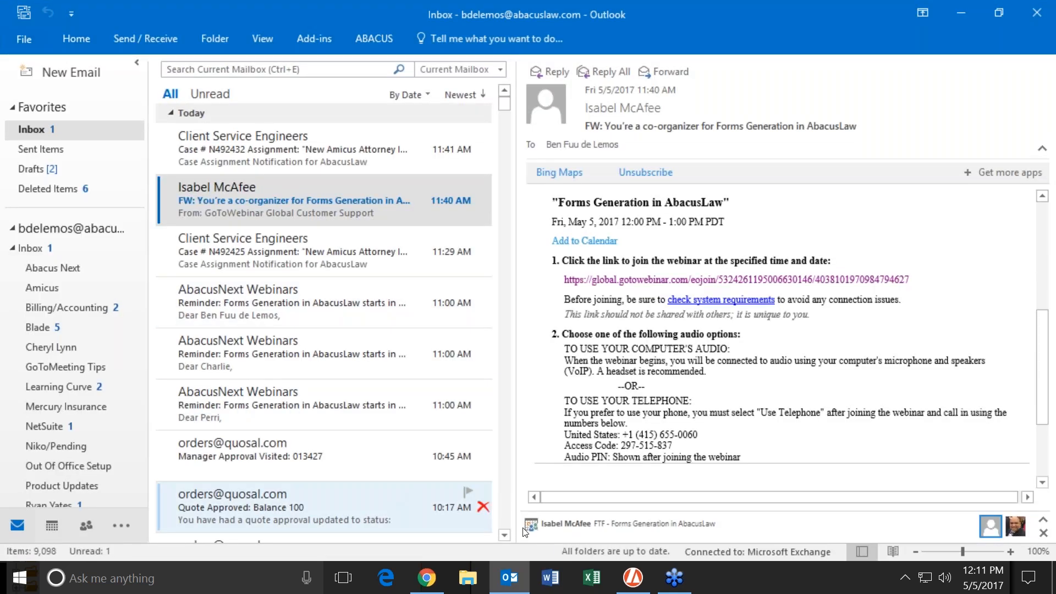
click(633, 577)
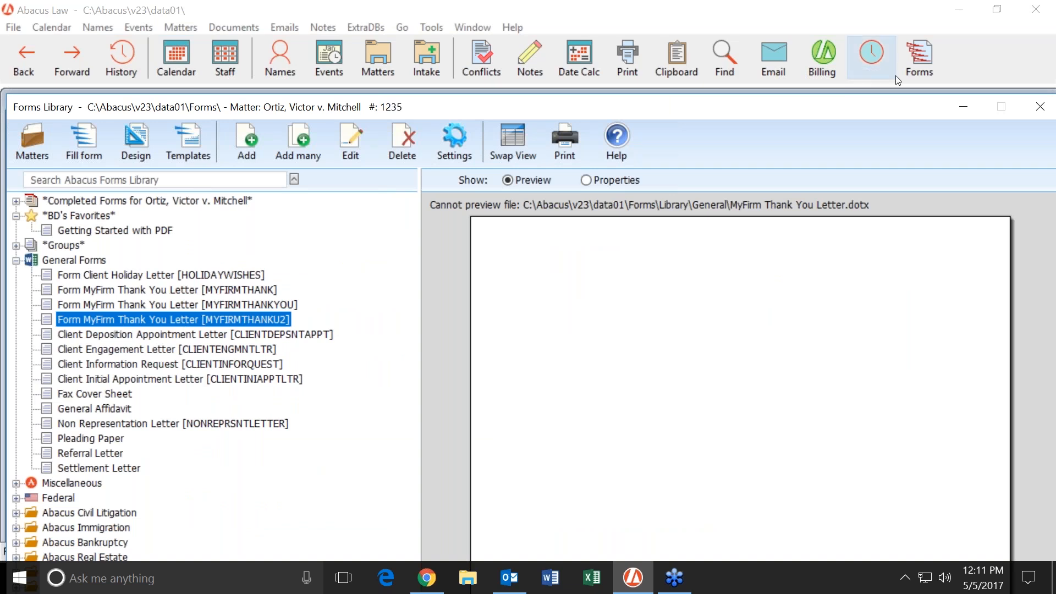
click(1045, 109)
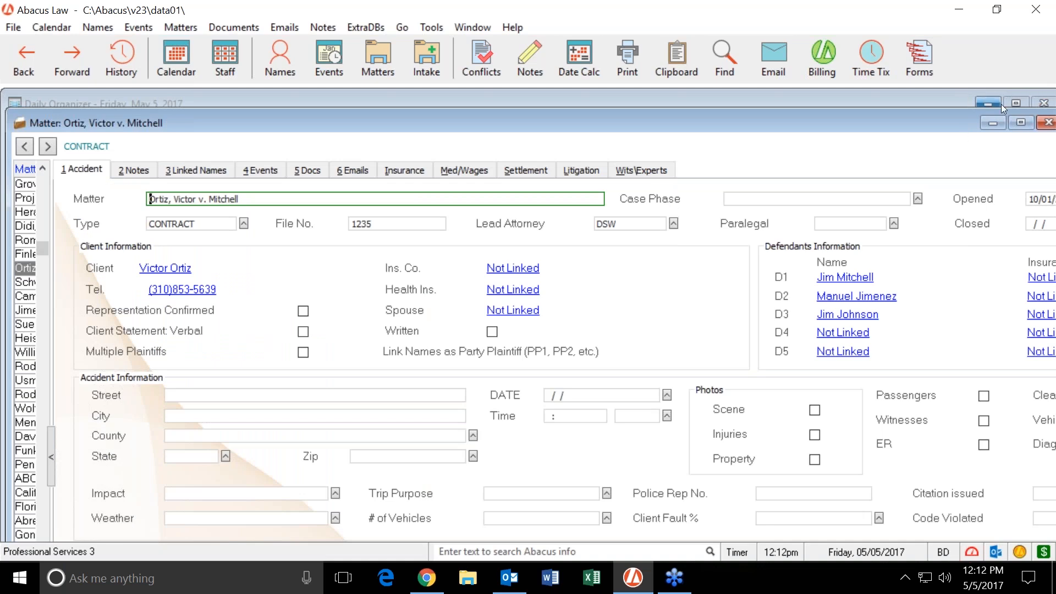
click(1048, 123)
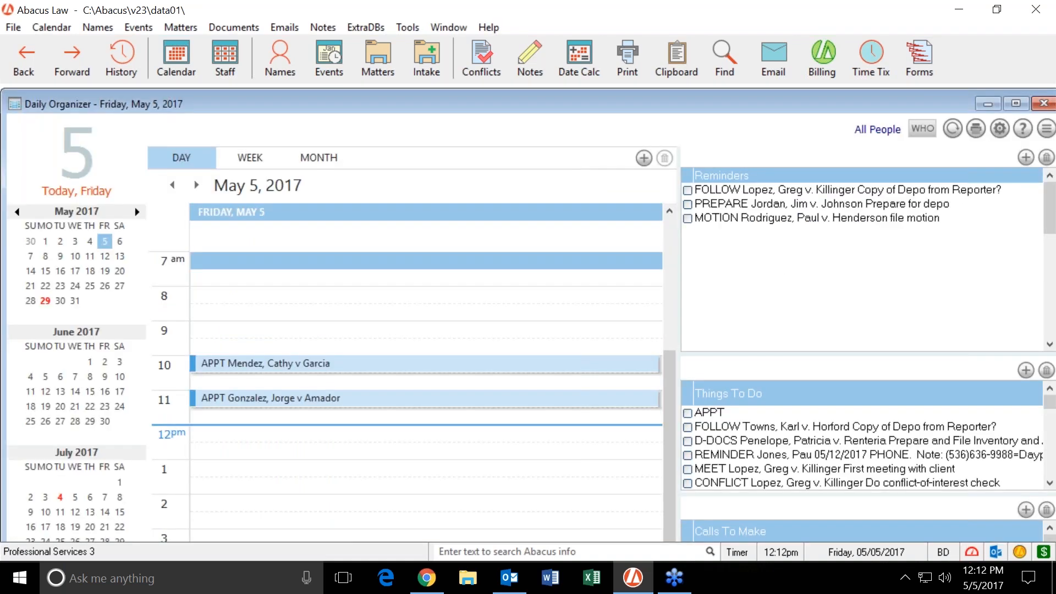
Step: Search the matters by the client's surname, open the matching contract matter and view its events
click(378, 61)
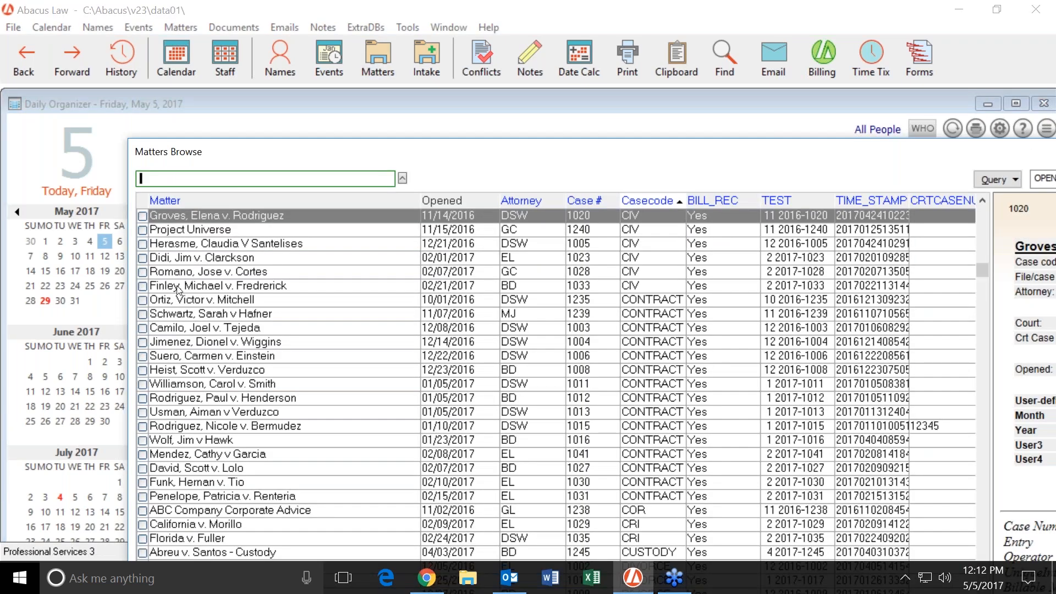
text(ortiz)
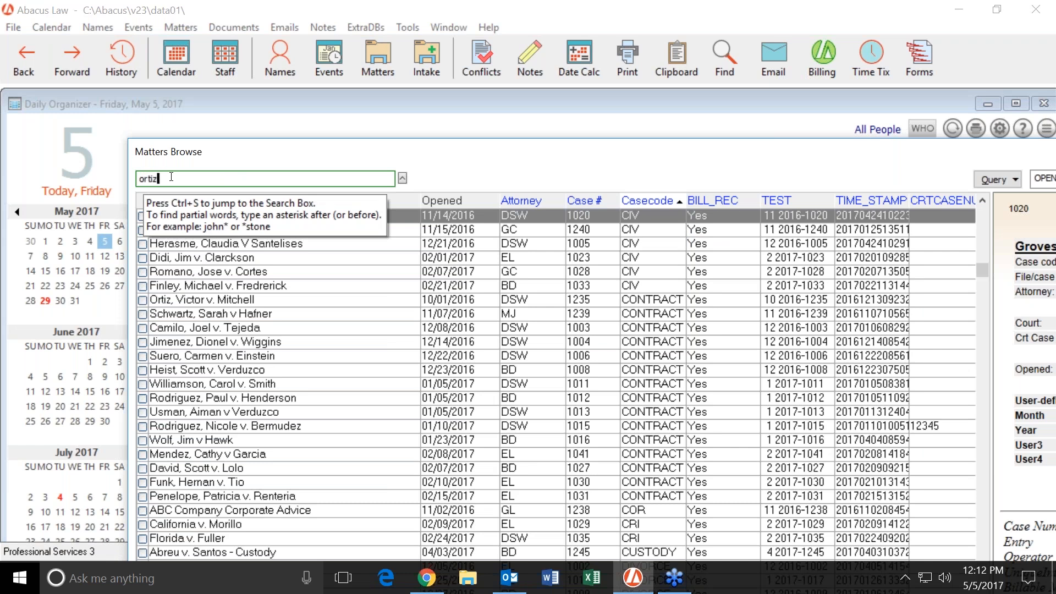
key(Return)
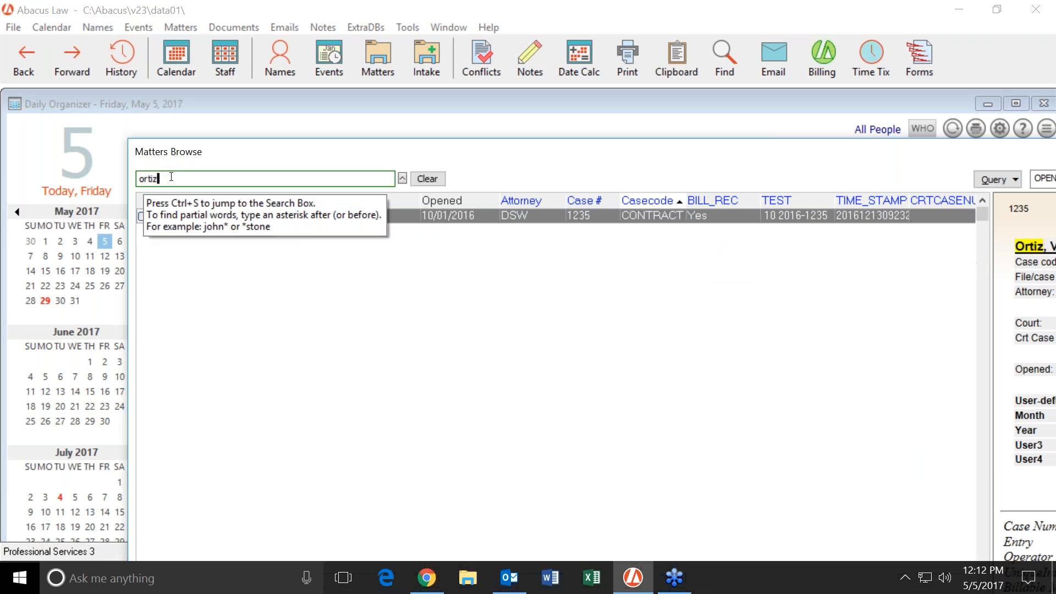
click(179, 215)
double_click(187, 218)
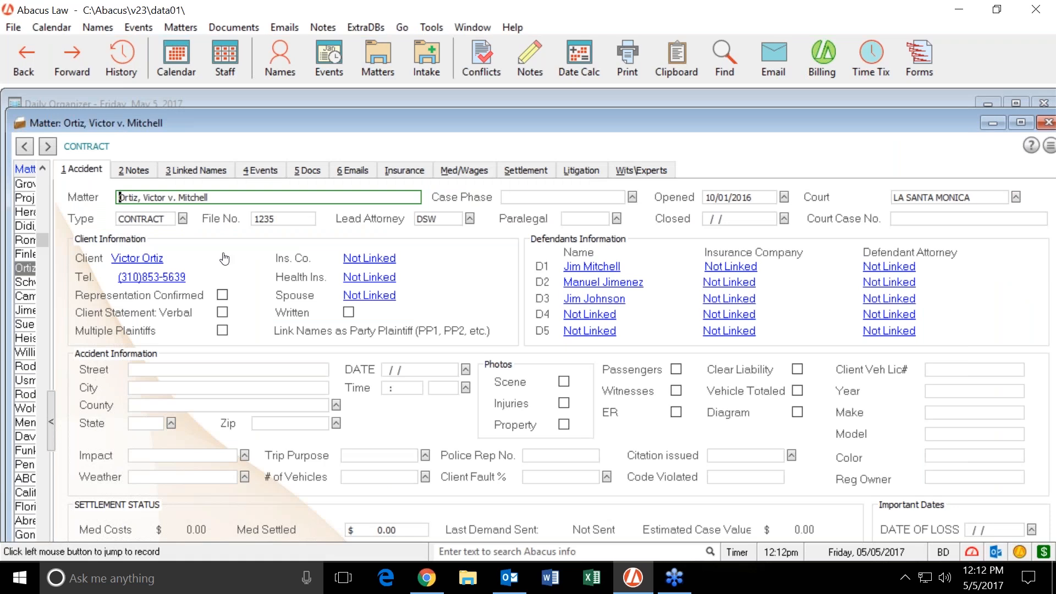
click(257, 171)
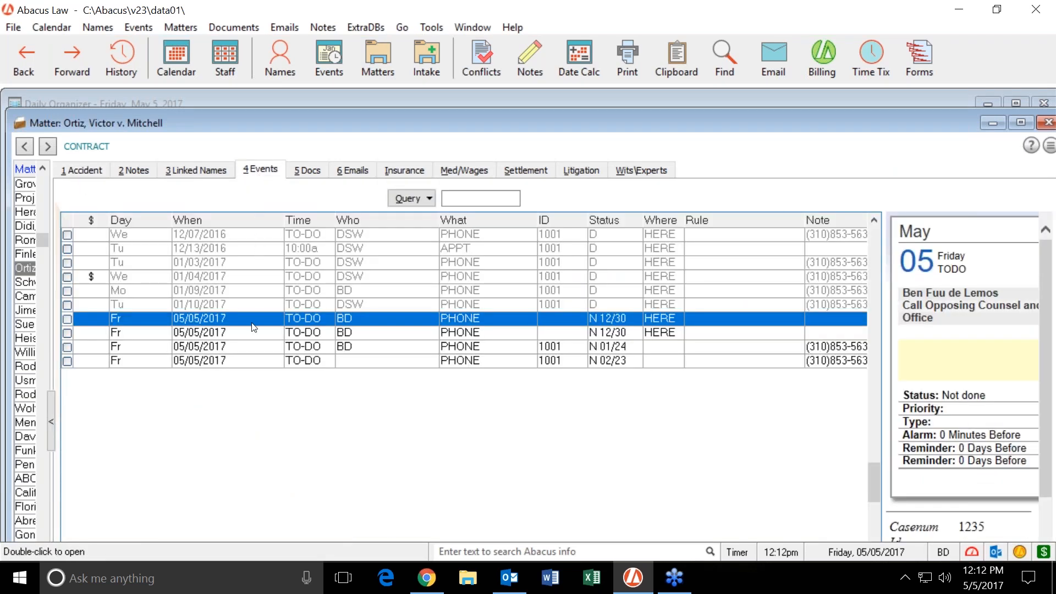
Step: Select the matter's last 05/05/2017 phone event and generate the MYFIRMTHANKU2 thank you letter from the Forms Library for this matter
click(239, 363)
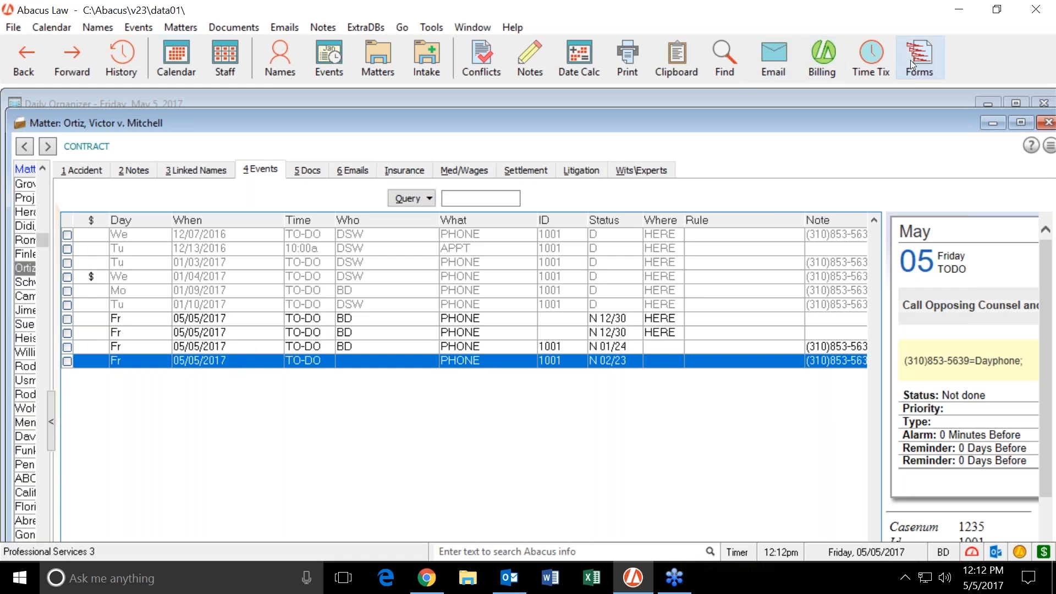
right_click(925, 59)
click(926, 54)
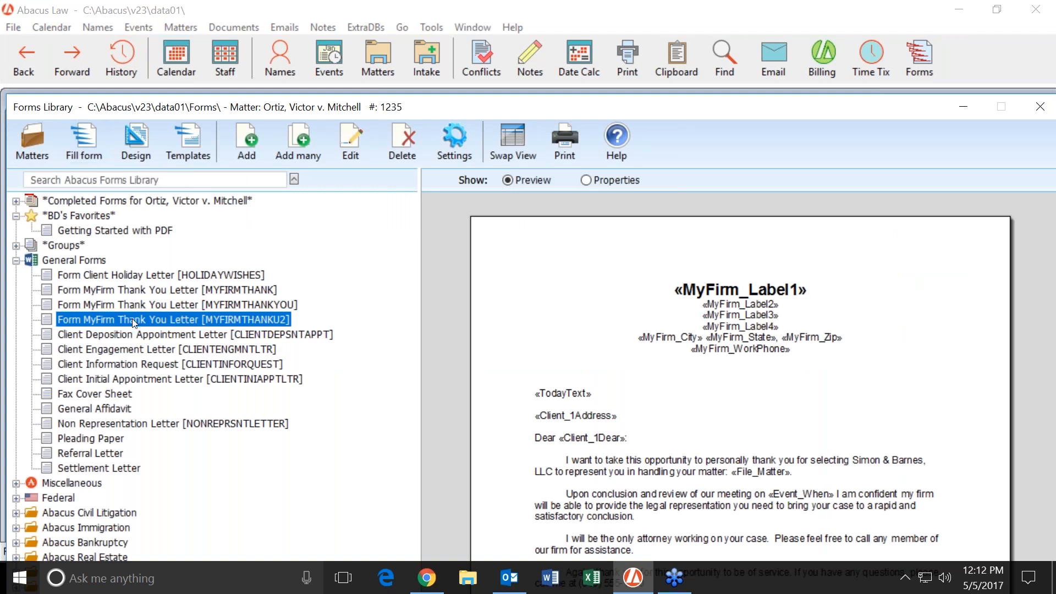
double_click(181, 319)
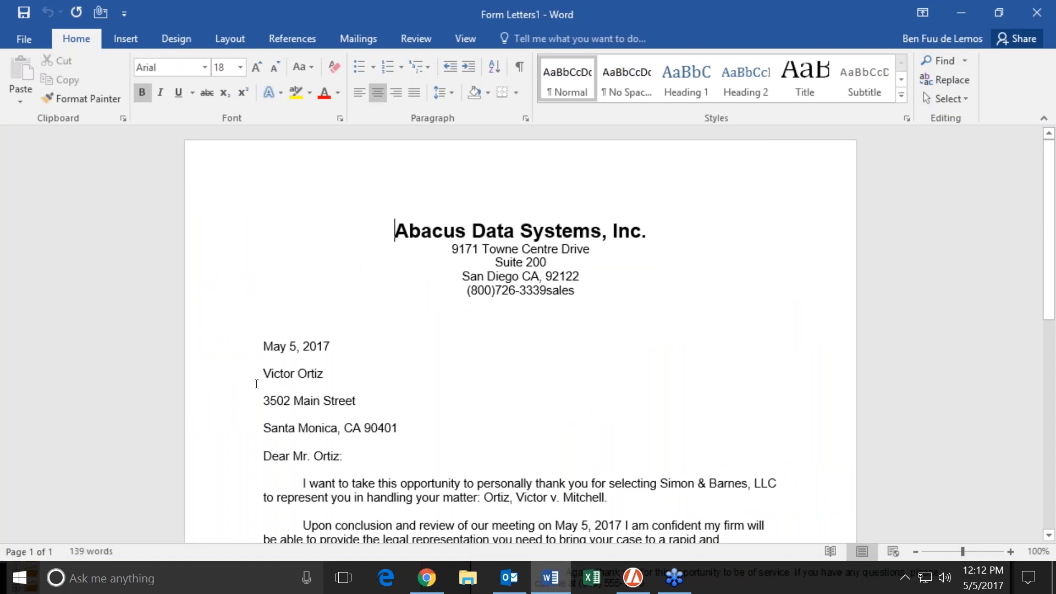
Step: Remove the space after the paragraphs of the recipient's name and address block
drag(263, 374, 400, 428)
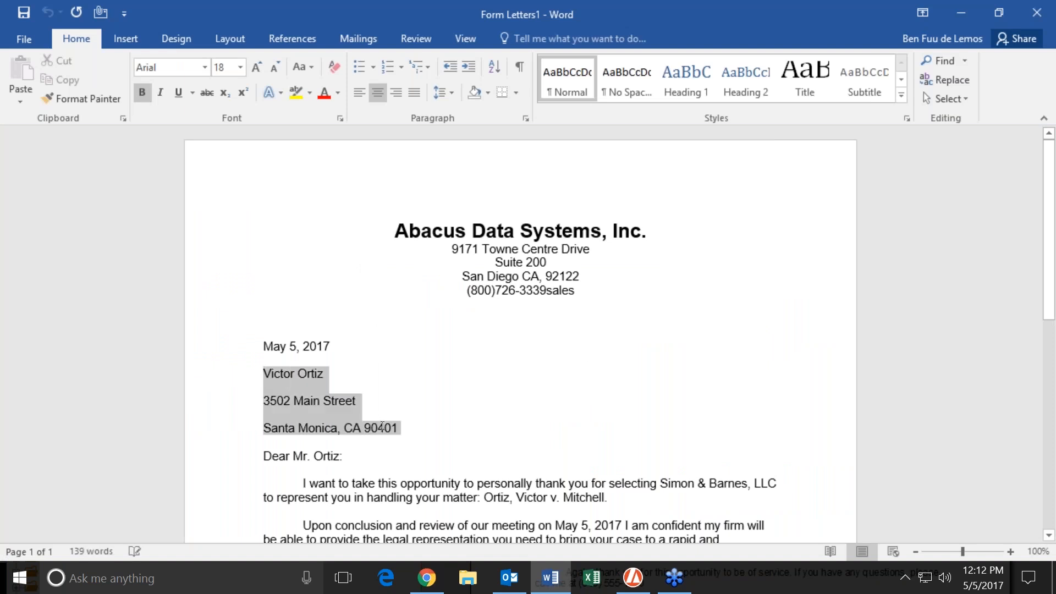
click(451, 92)
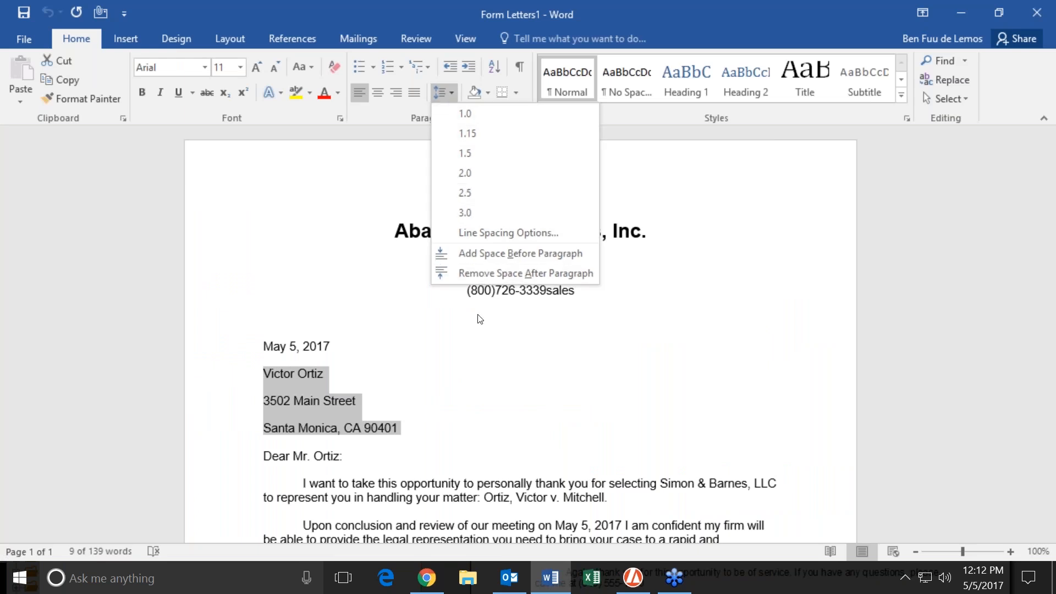
click(491, 273)
scroll(547, 365, down, 1)
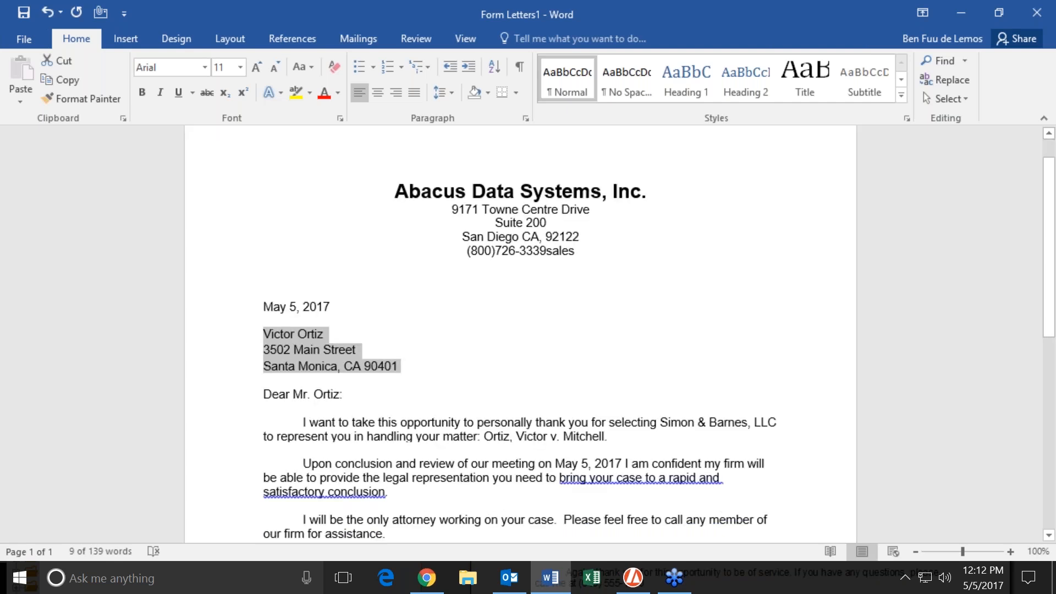
scroll(507, 186, down, 1)
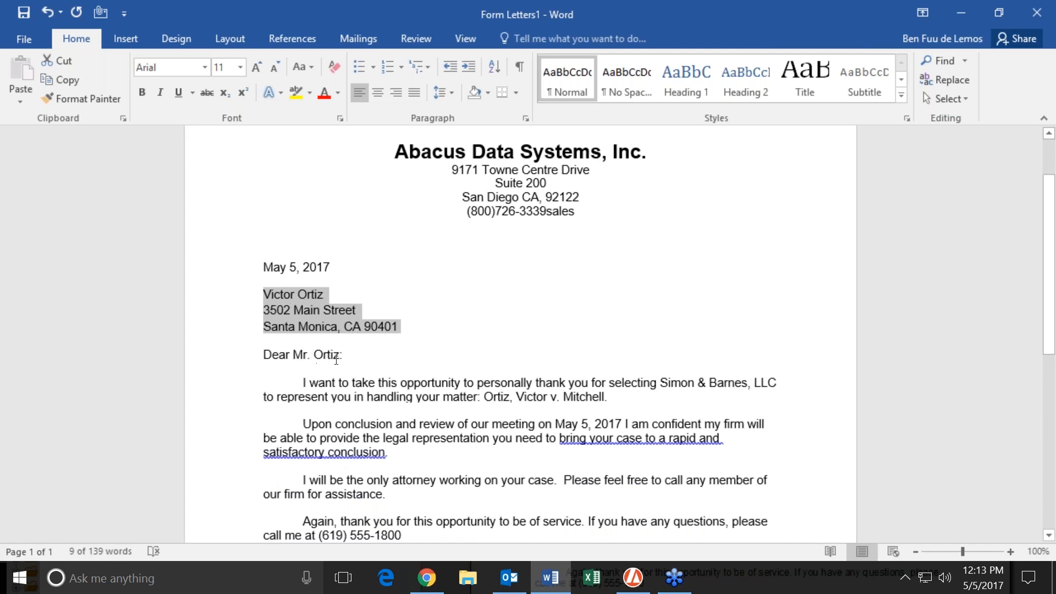
Step: Check the merged matter name in the first paragraph and the merged meeting date in the second paragraph
drag(488, 396, 604, 397)
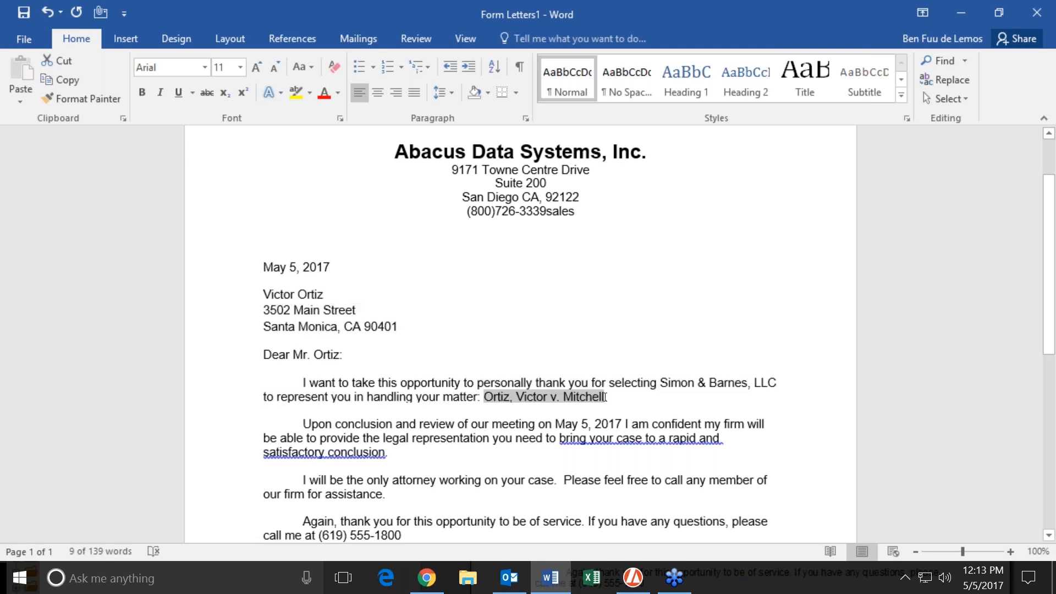
click(570, 462)
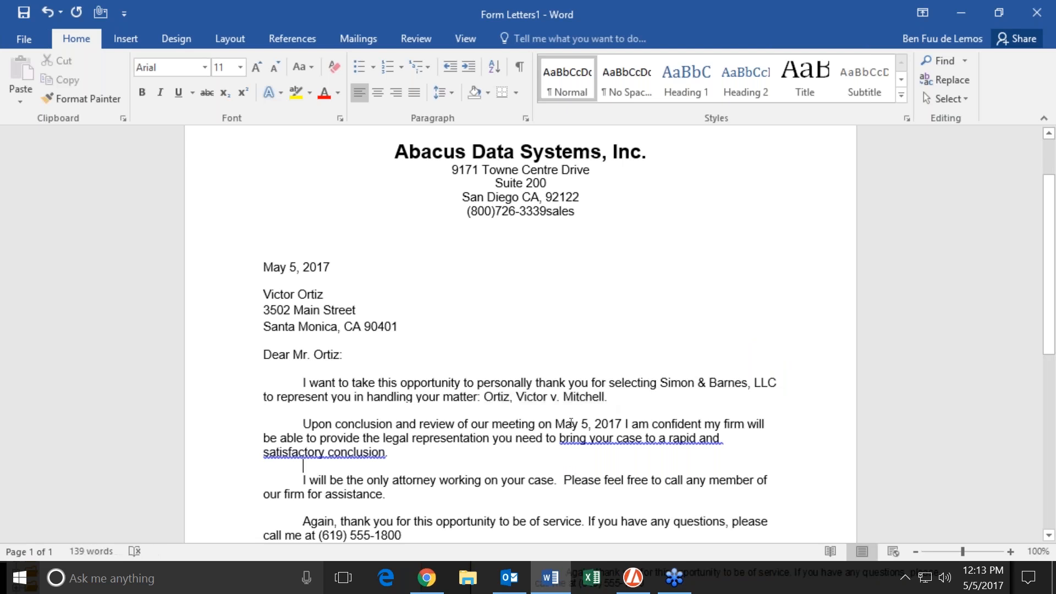
drag(556, 424, 615, 424)
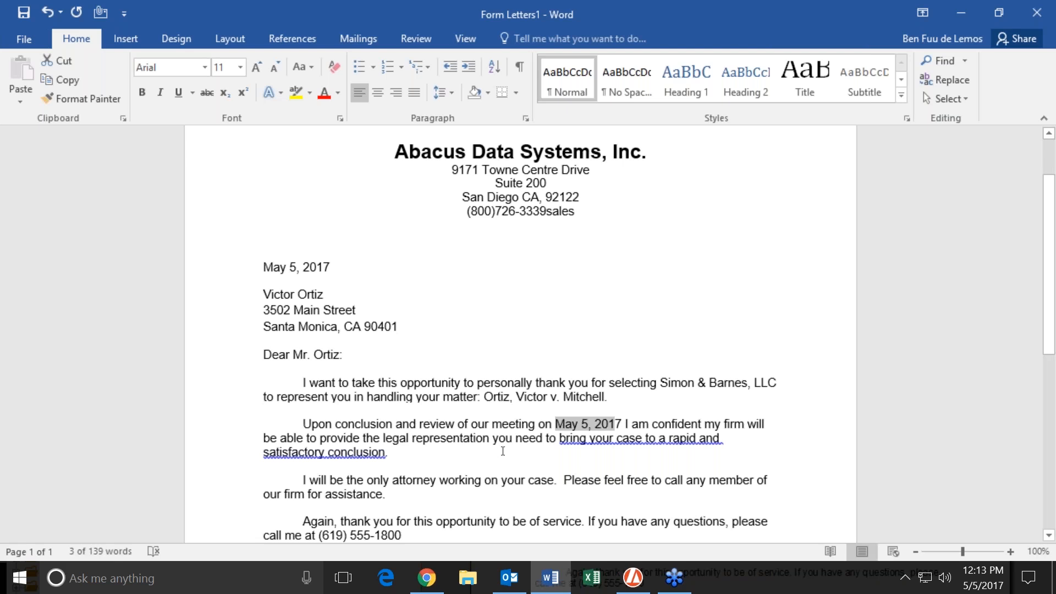
click(491, 292)
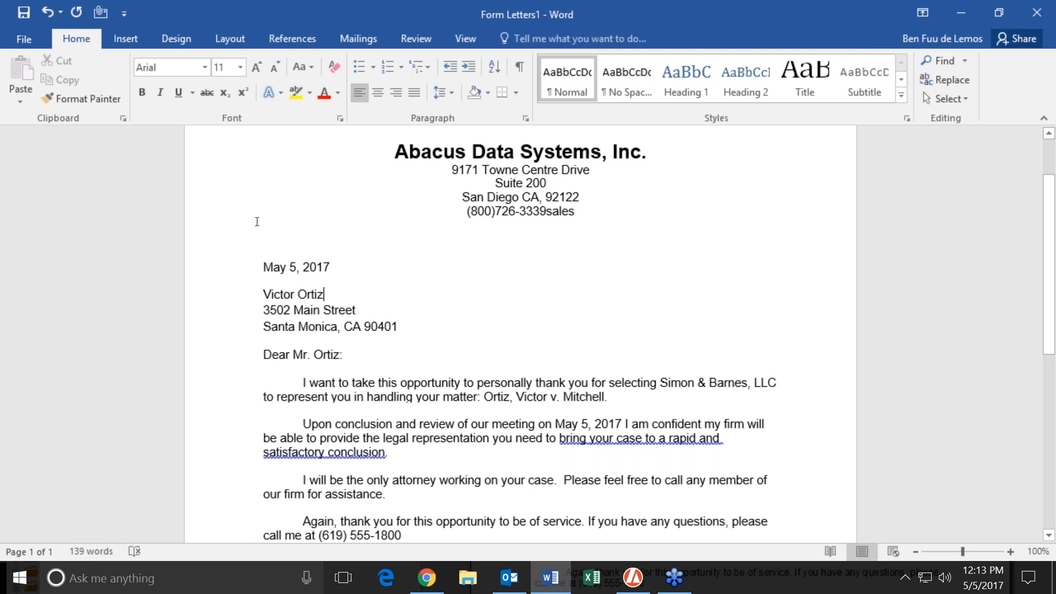
Step: Try to save and log the merged letter to Abacus, and force the unresponsive Word program to close
click(24, 38)
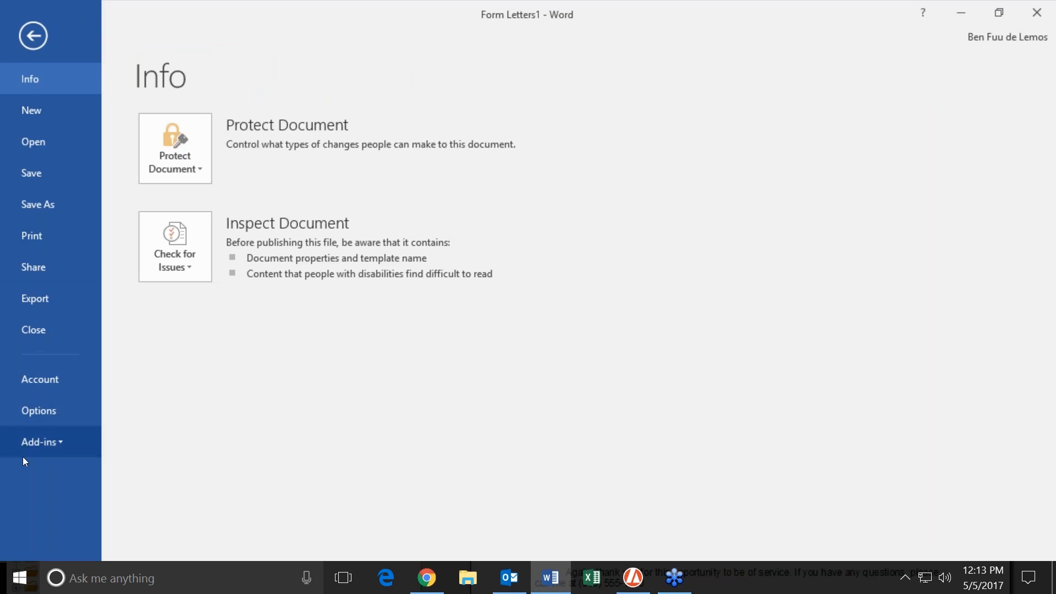
click(33, 442)
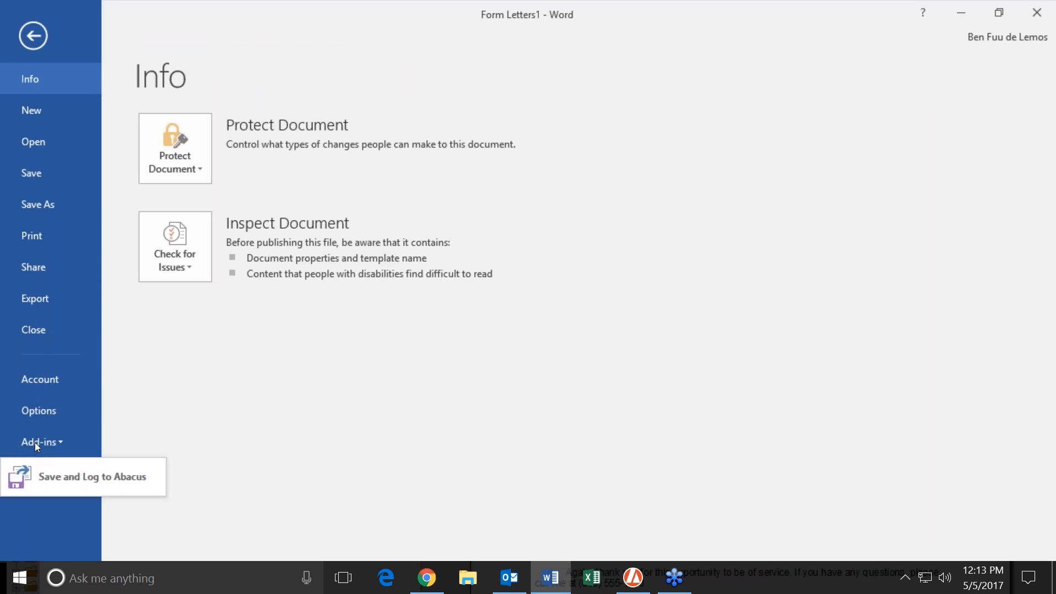
click(45, 476)
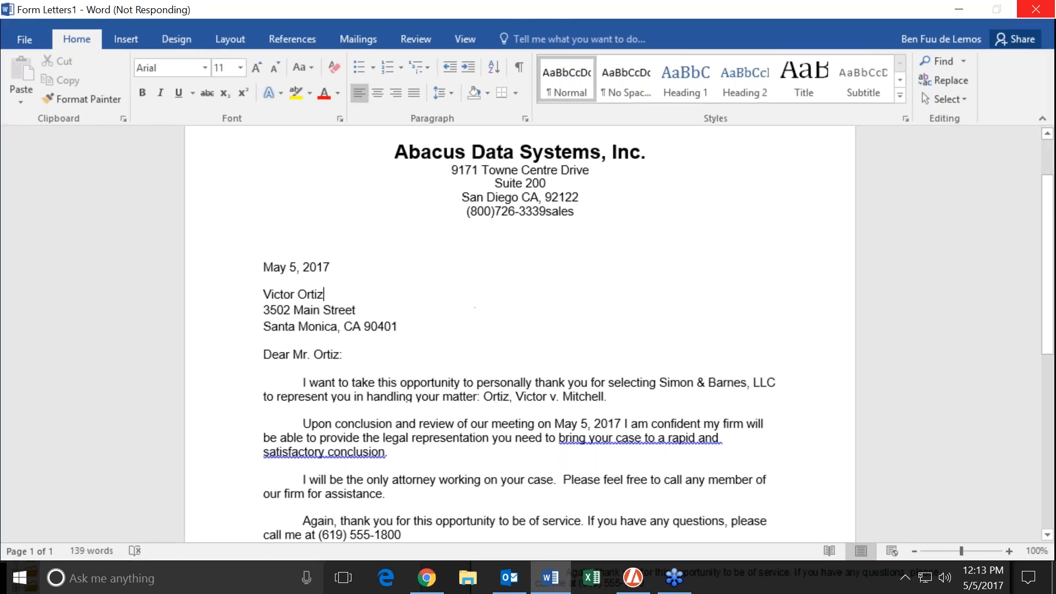
click(1046, 10)
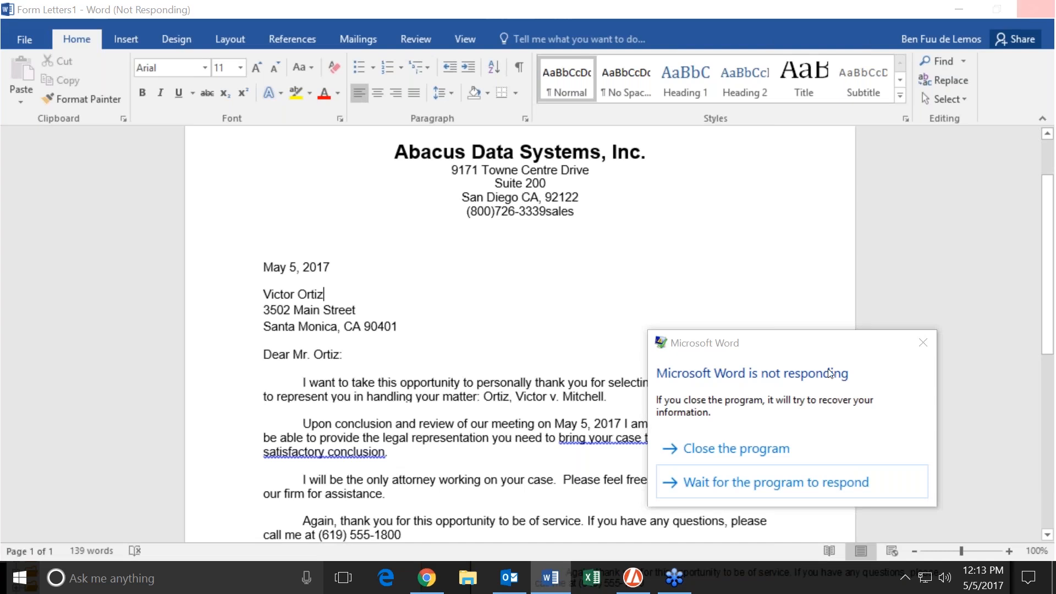
click(714, 453)
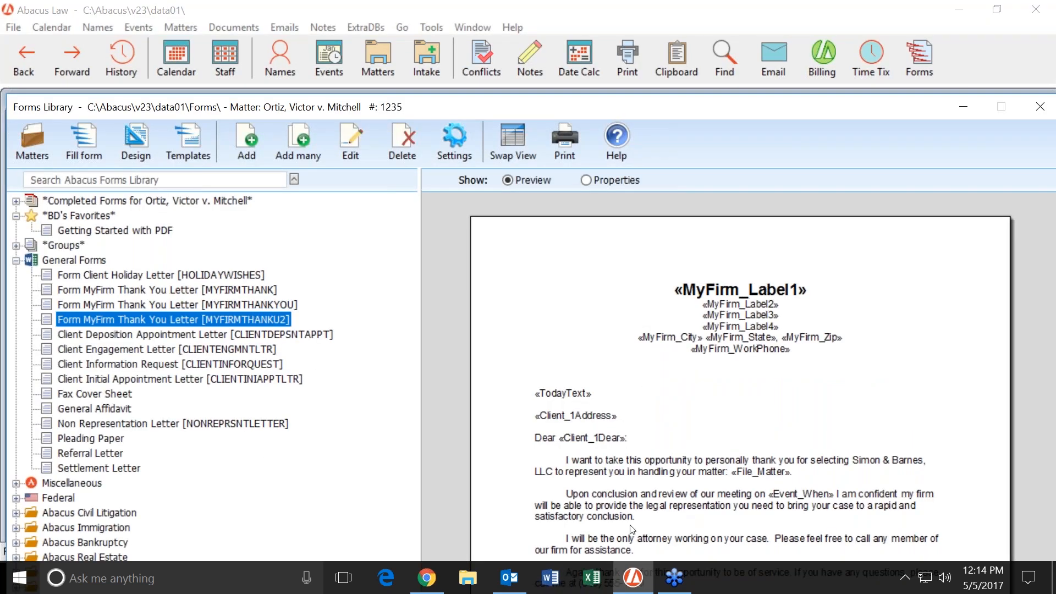
Step: Generate the MYFIRMTHANKU2 thank you letter again, then save and log it to Abacus as a .docx in the client's Docs folder under the suggested name
double_click(141, 322)
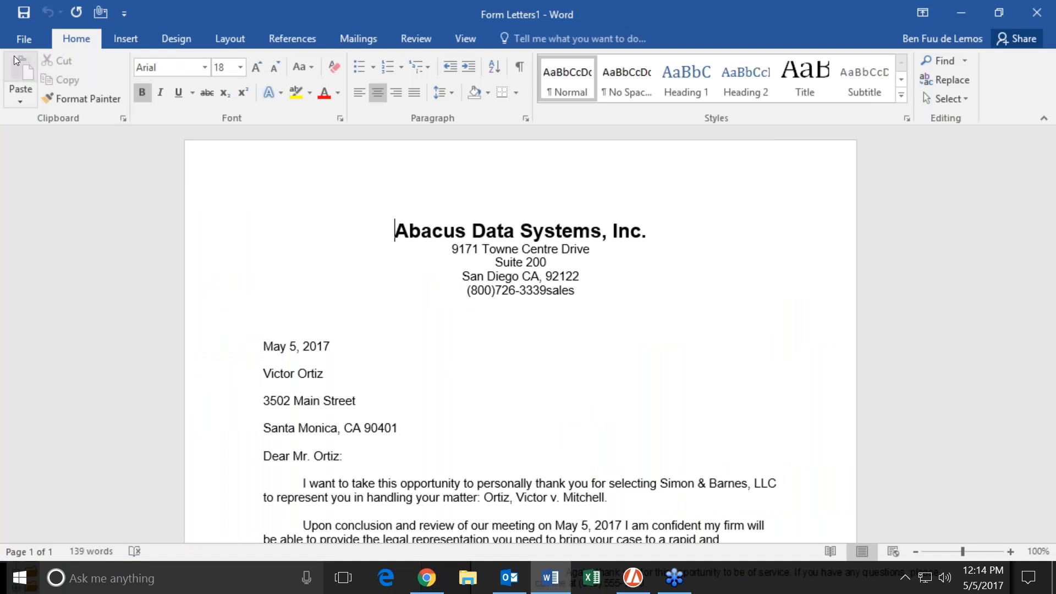
click(25, 39)
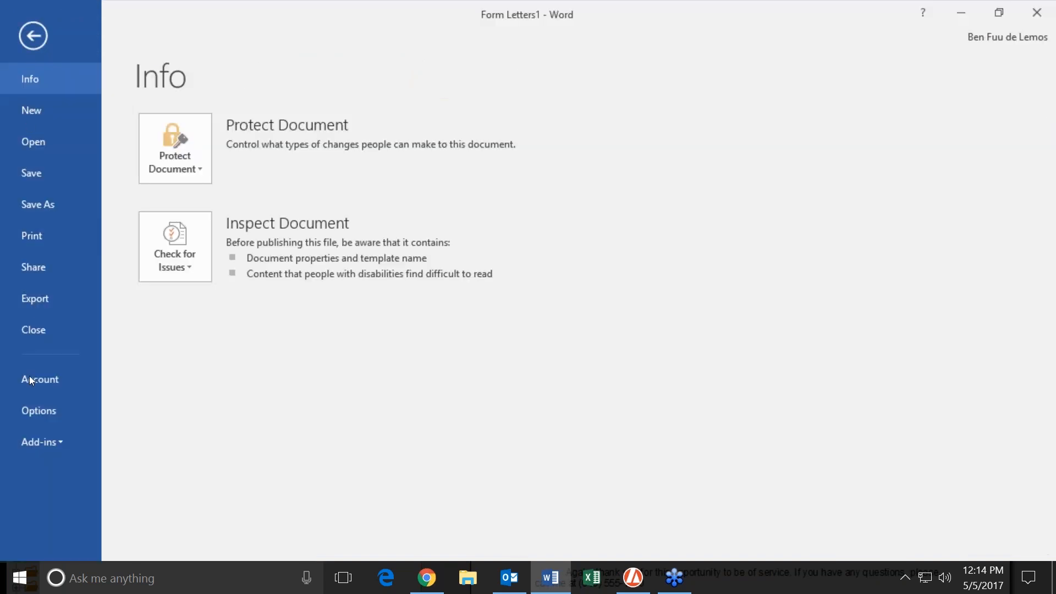
click(32, 443)
click(40, 478)
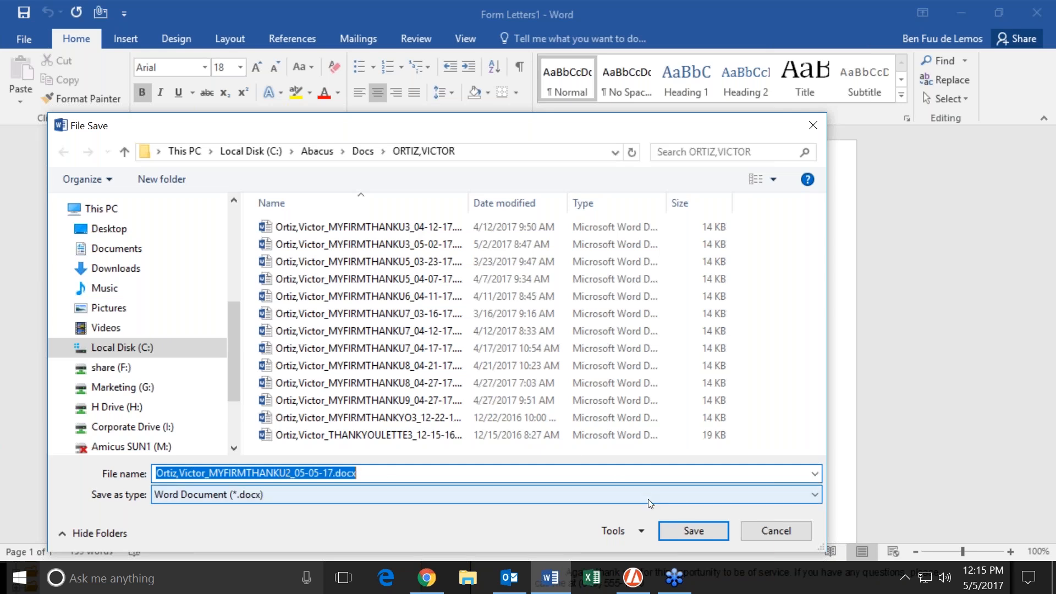
click(692, 531)
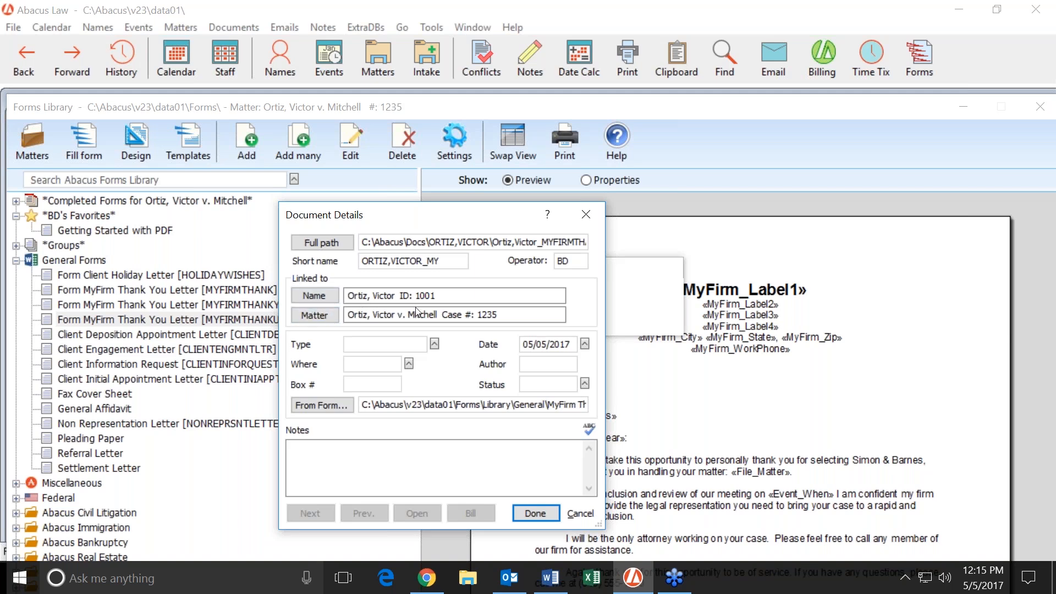
Step: Review the valid document types without choosing one, and complete the letter's document details linked to the client and matter
click(435, 344)
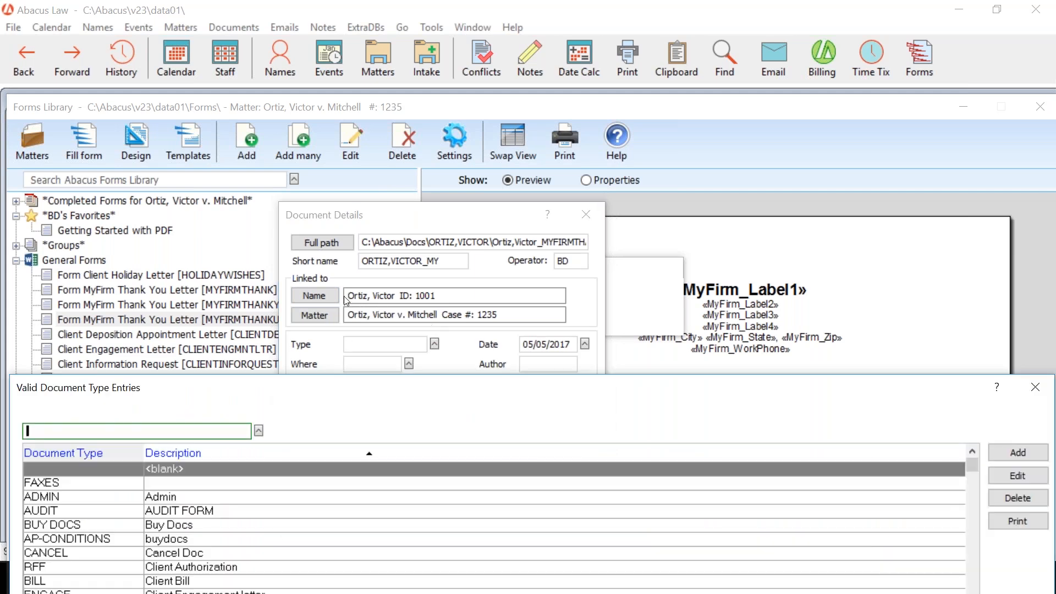
drag(303, 395, 320, 219)
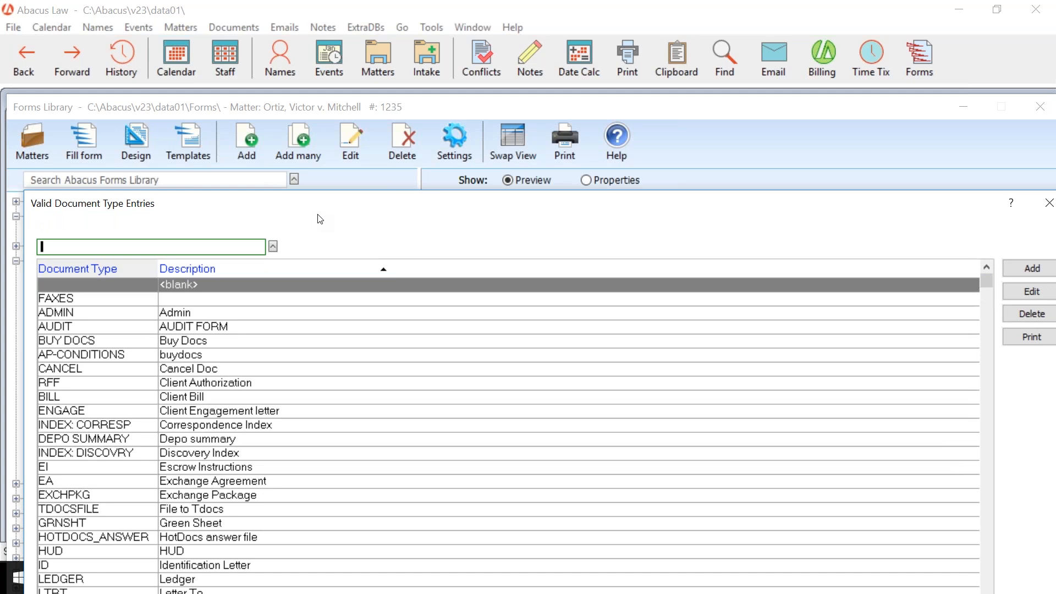
drag(320, 219, 309, 184)
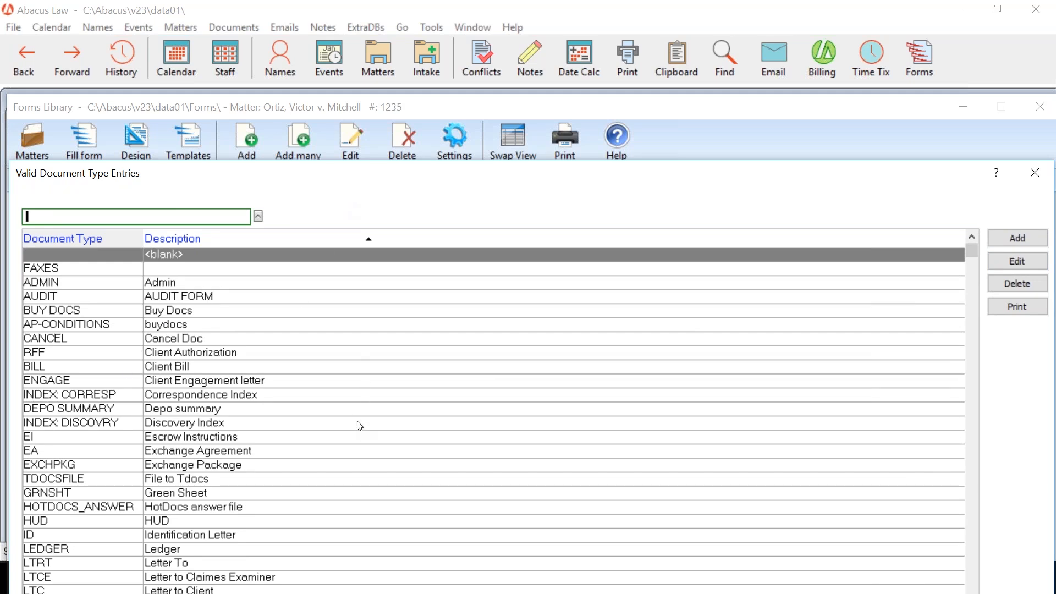
click(1035, 174)
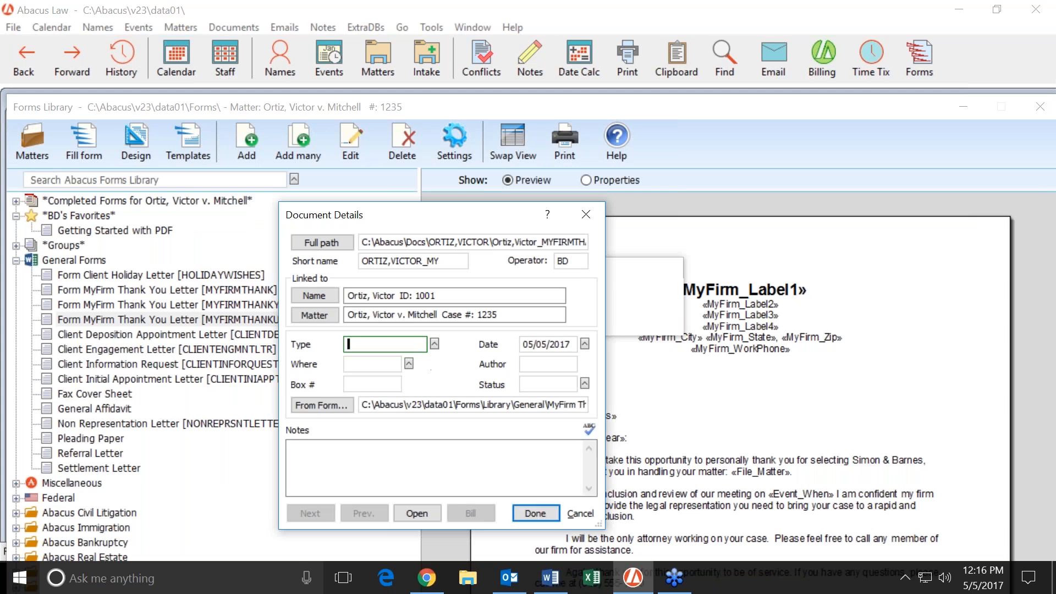
click(535, 513)
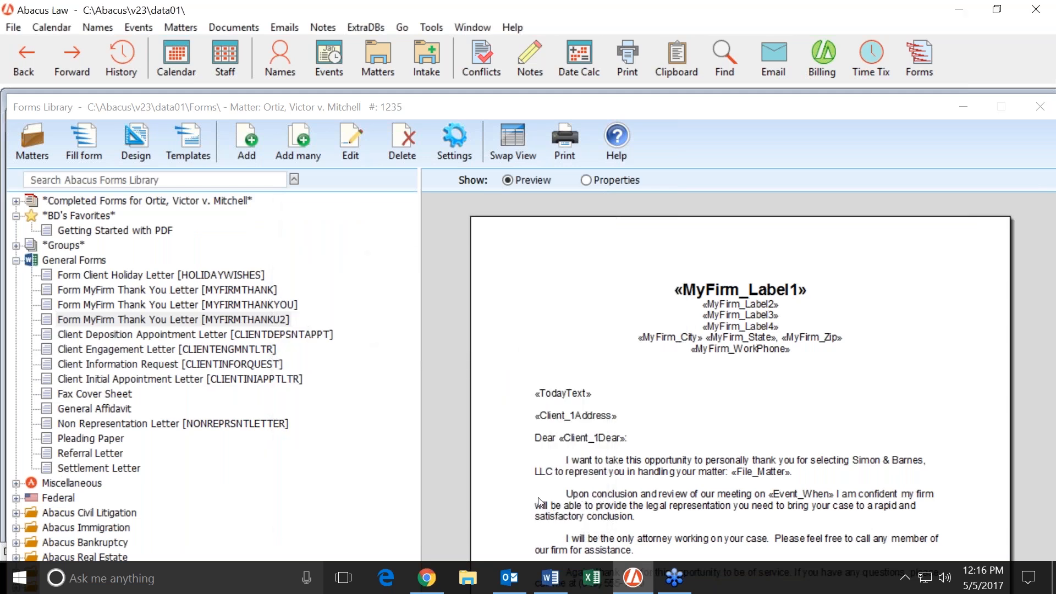
Step: Close the Forms Library and show the matter's documents sorted by date with the newest first
click(1040, 106)
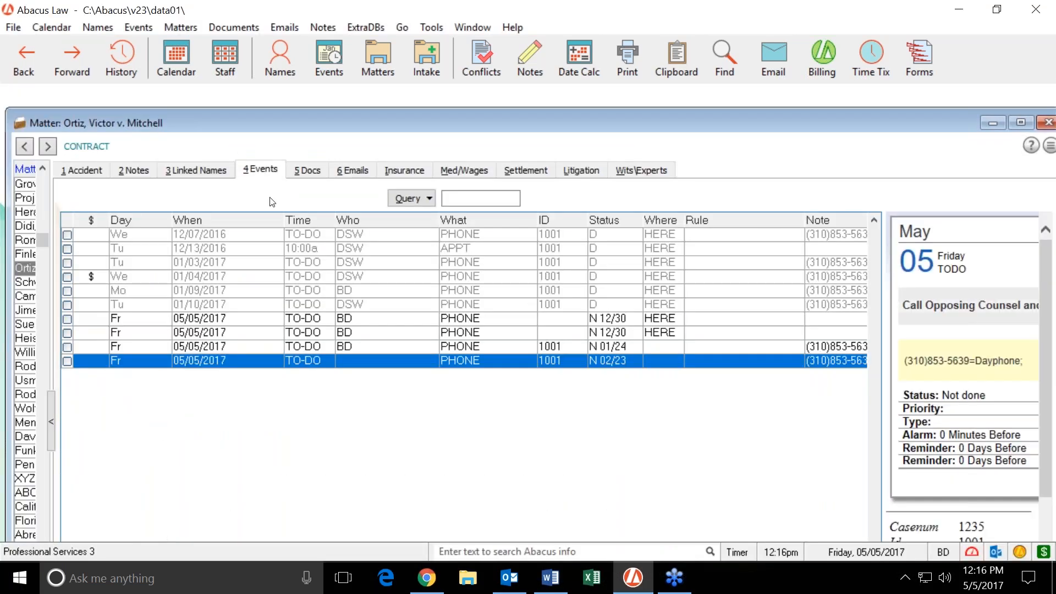
click(321, 169)
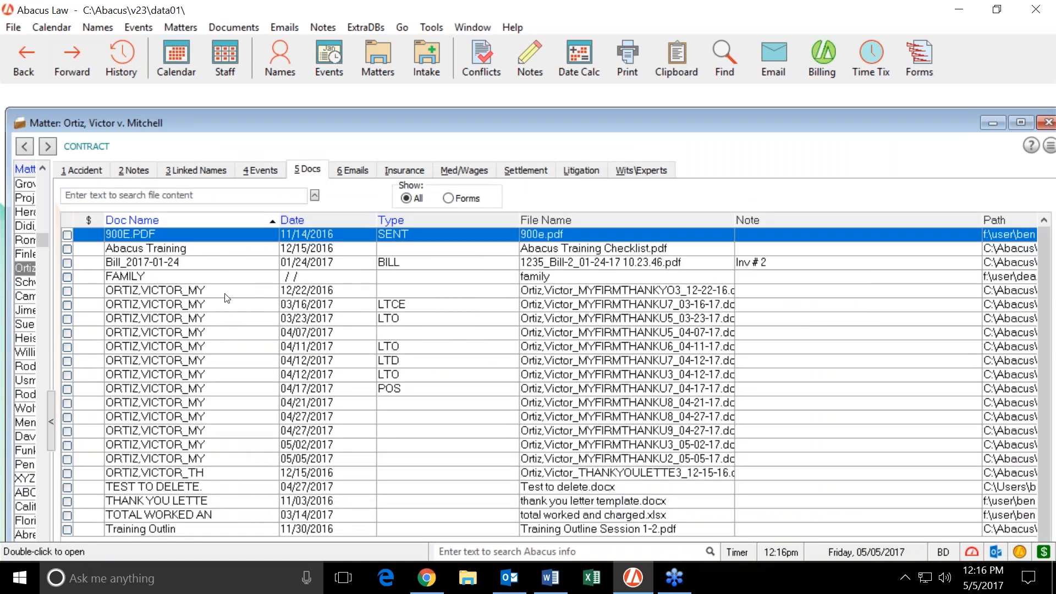
scroll(305, 226, down, 2)
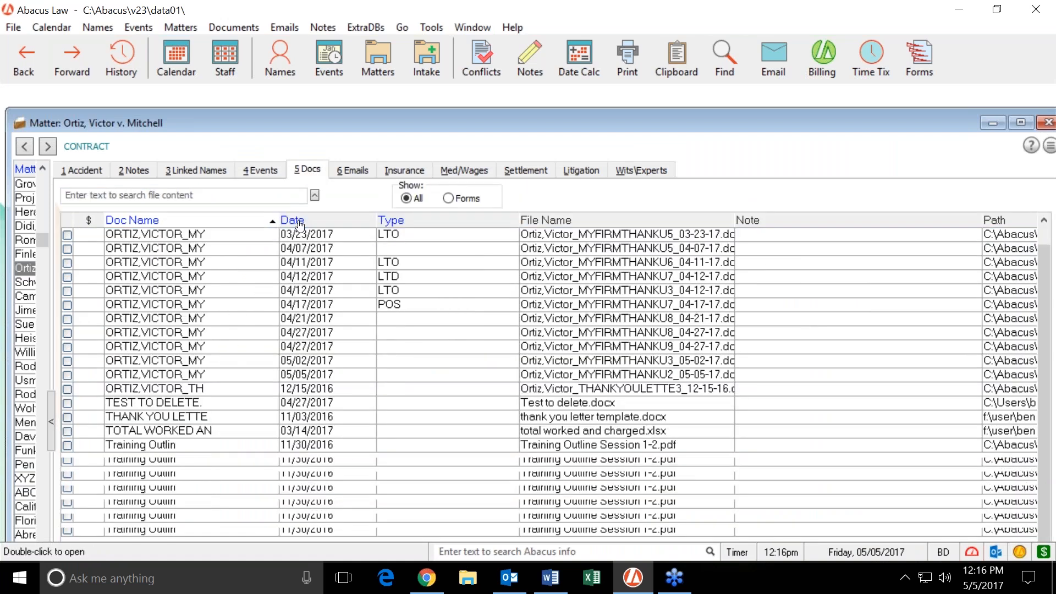
click(300, 222)
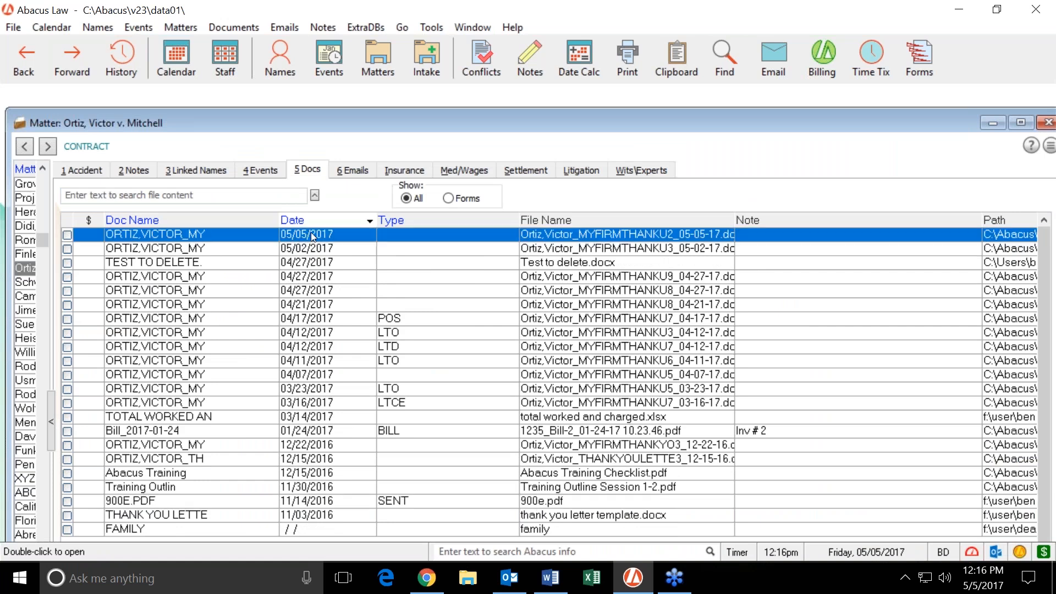
Step: Open the 05/05/2017 thank you letter from the matter's documents to check it, and close it again
double_click(312, 233)
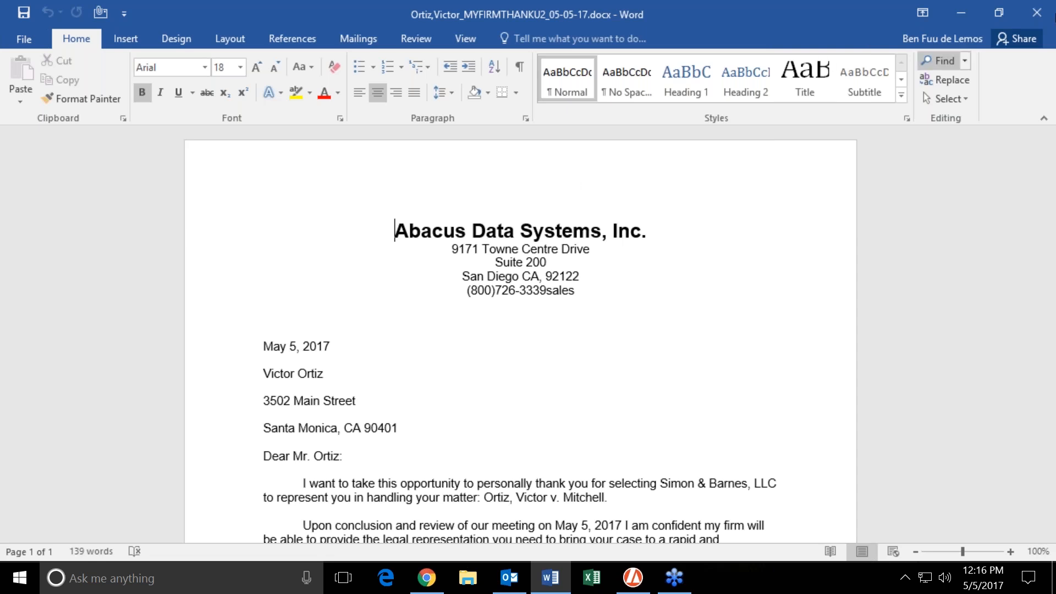
click(1038, 16)
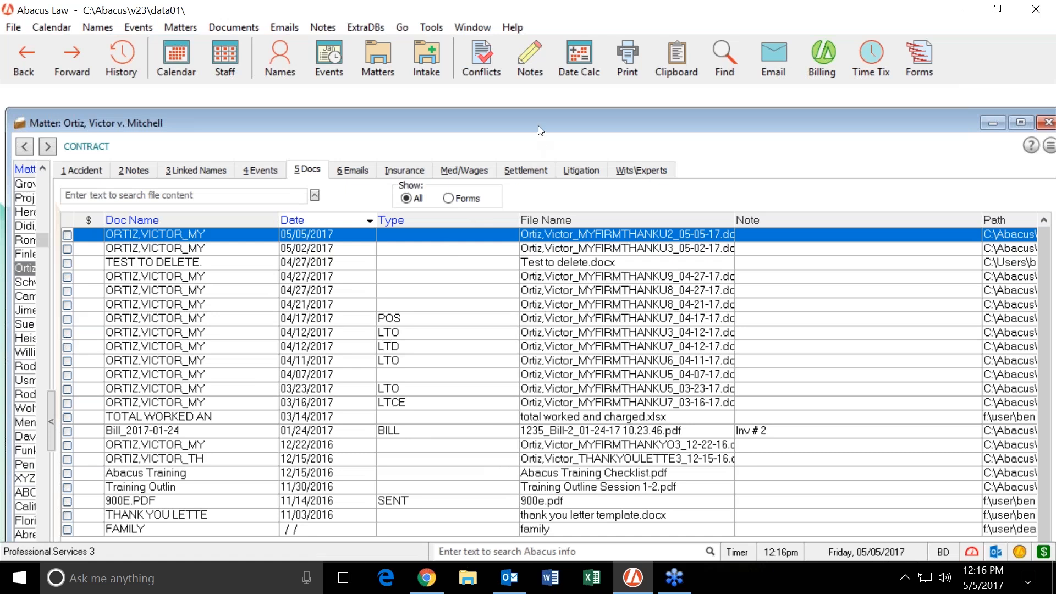
drag(538, 125, 536, 106)
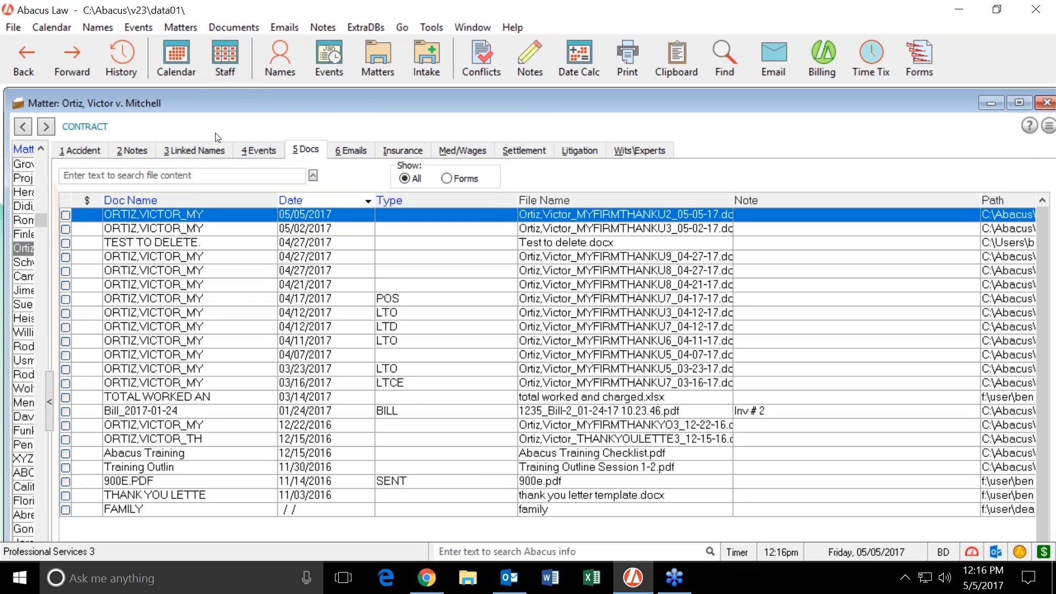
Step: Open the setup for ALF files and move its notice fully into view to read how ALF files control form generation
click(113, 175)
click(230, 31)
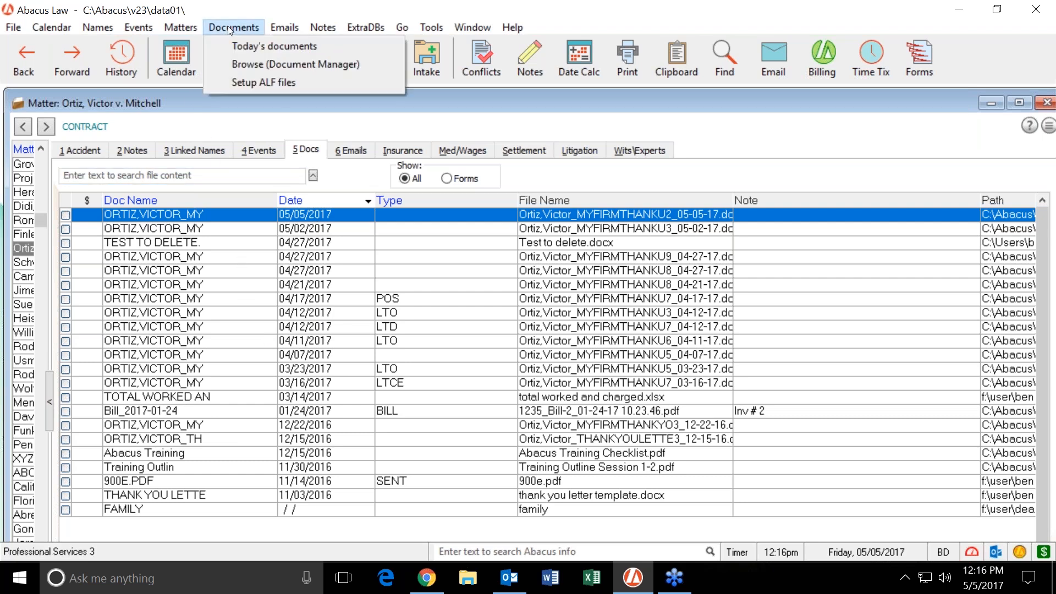
click(222, 84)
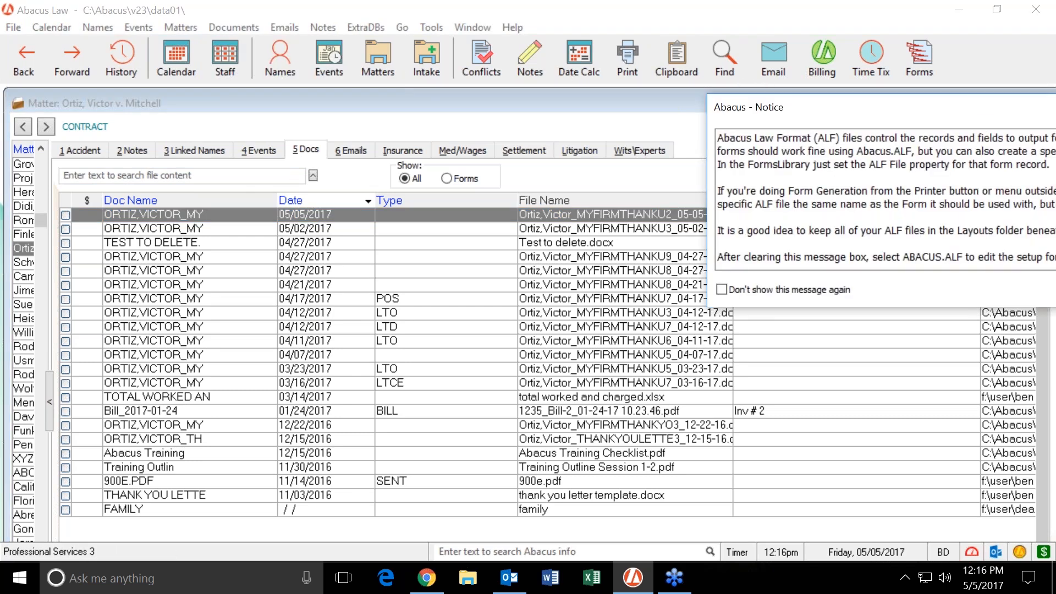
drag(788, 105, 321, 102)
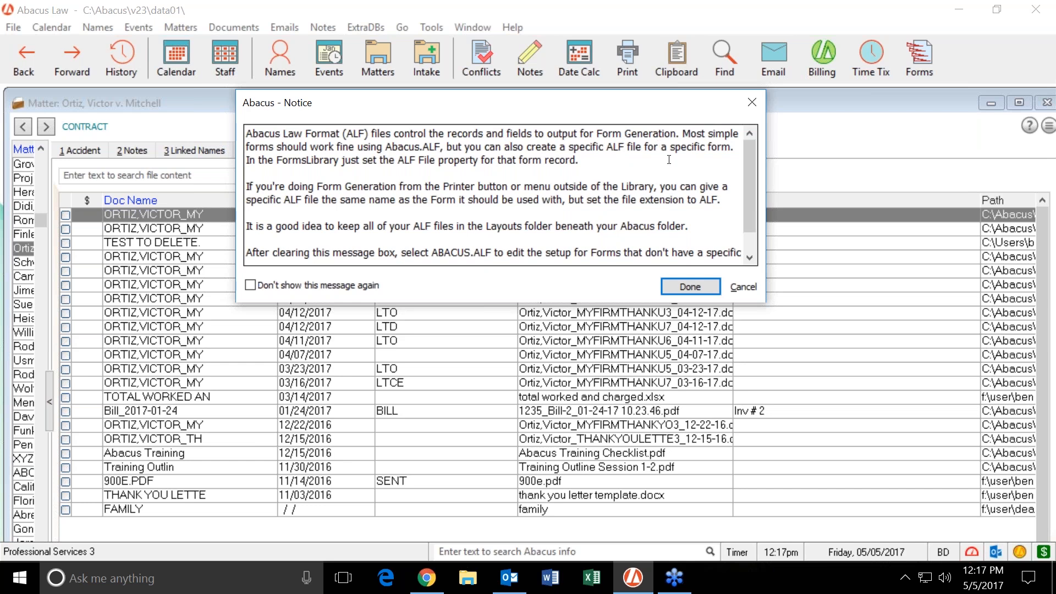
Step: Open abacus.alf from the layouts folder to view its records to output, and close it again
click(744, 287)
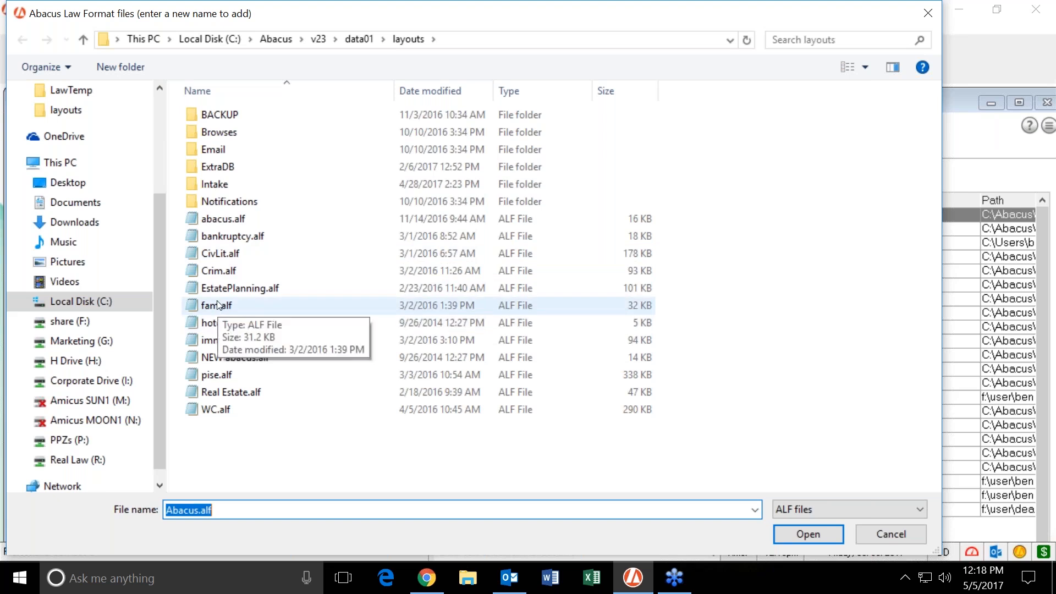
click(220, 222)
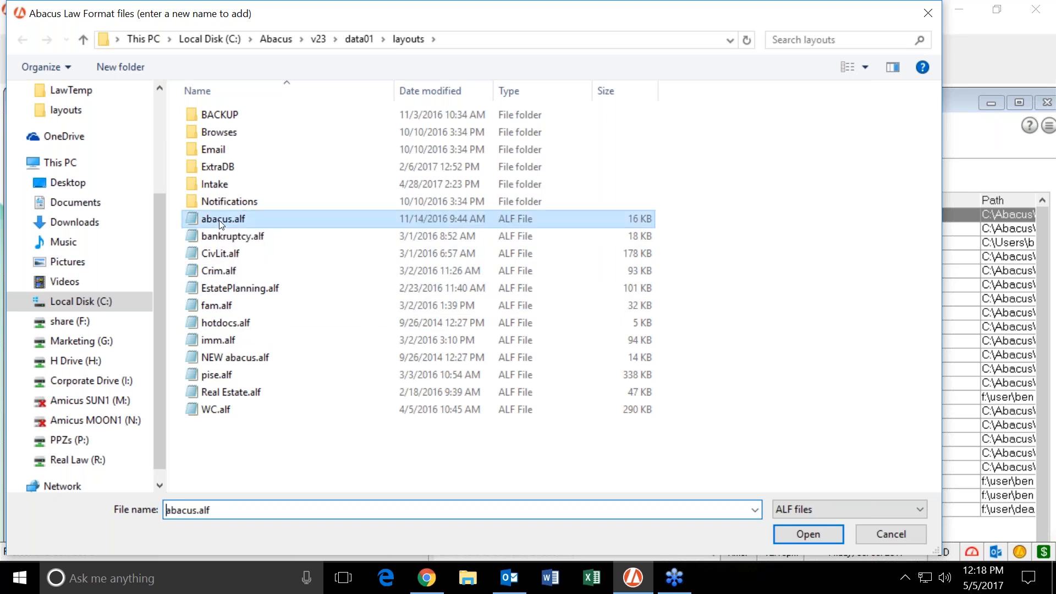
right_click(221, 222)
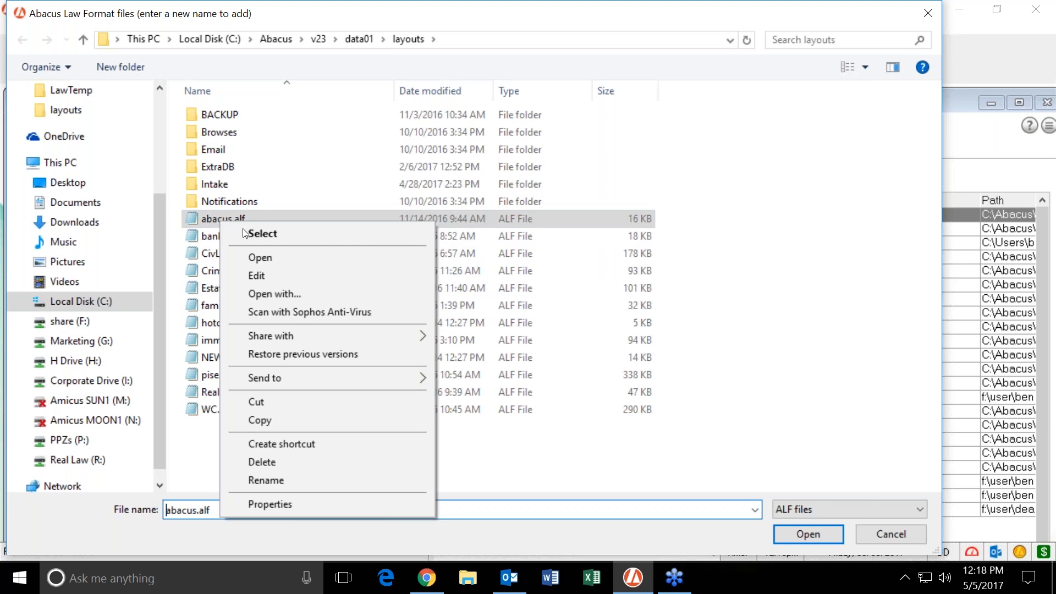
click(785, 531)
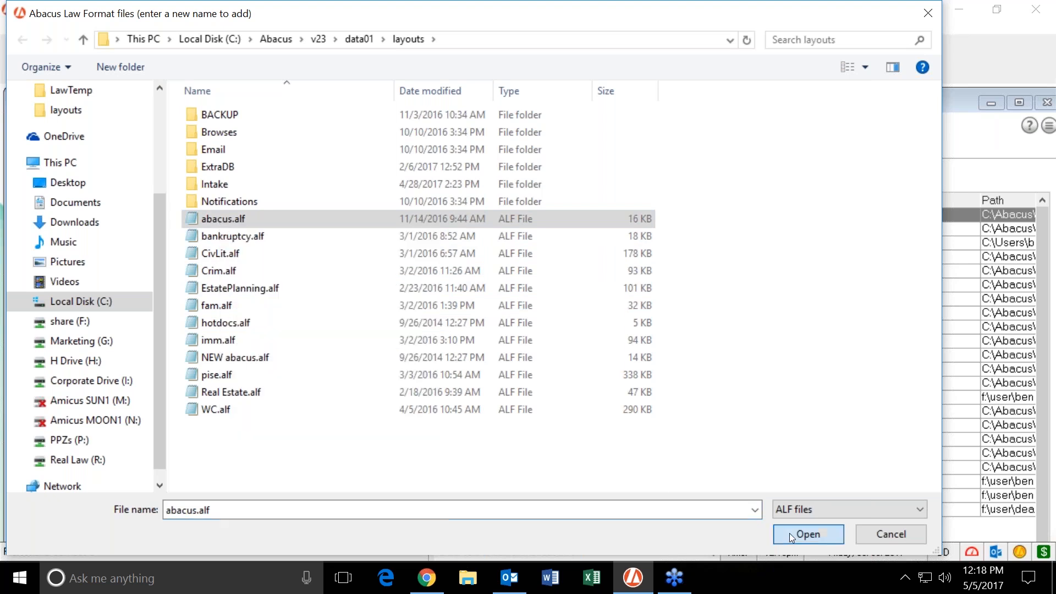
drag(602, 194, 331, 52)
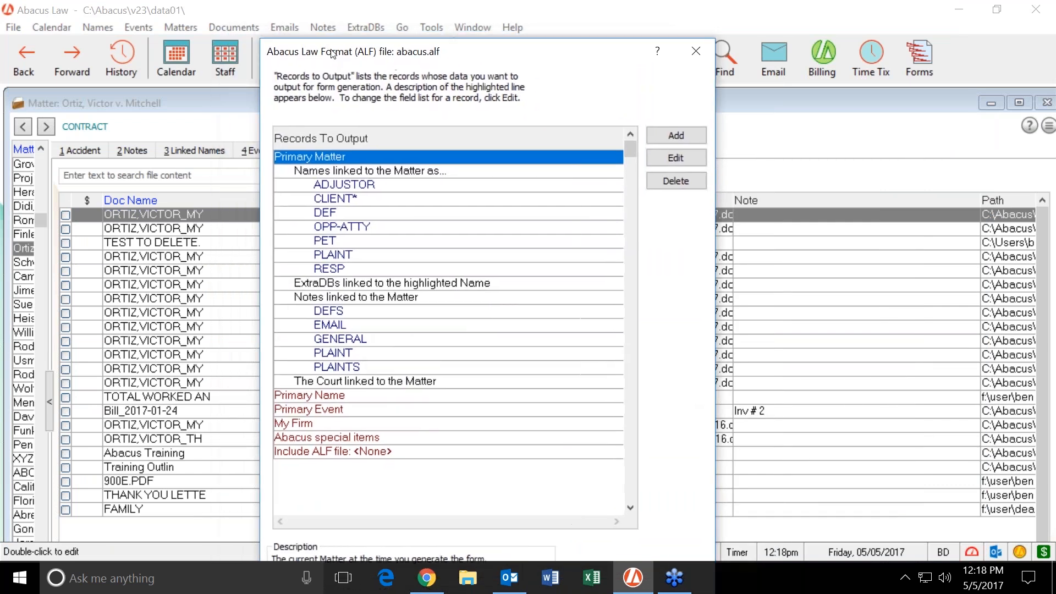
click(697, 48)
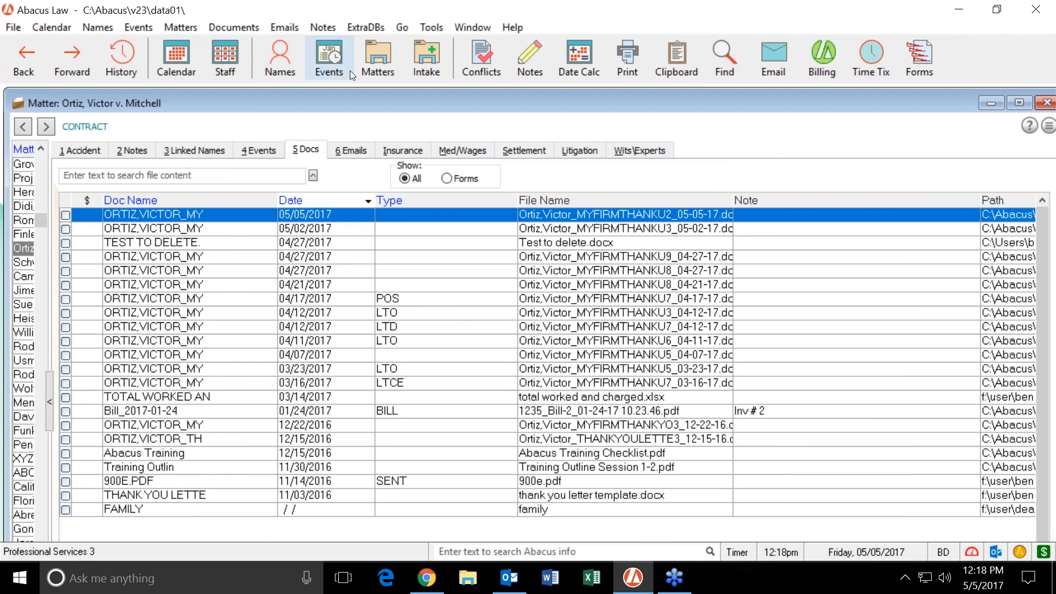
Step: Show the matter's linked names and reopen the abacus.alf setup beside them to compare the name types
click(203, 154)
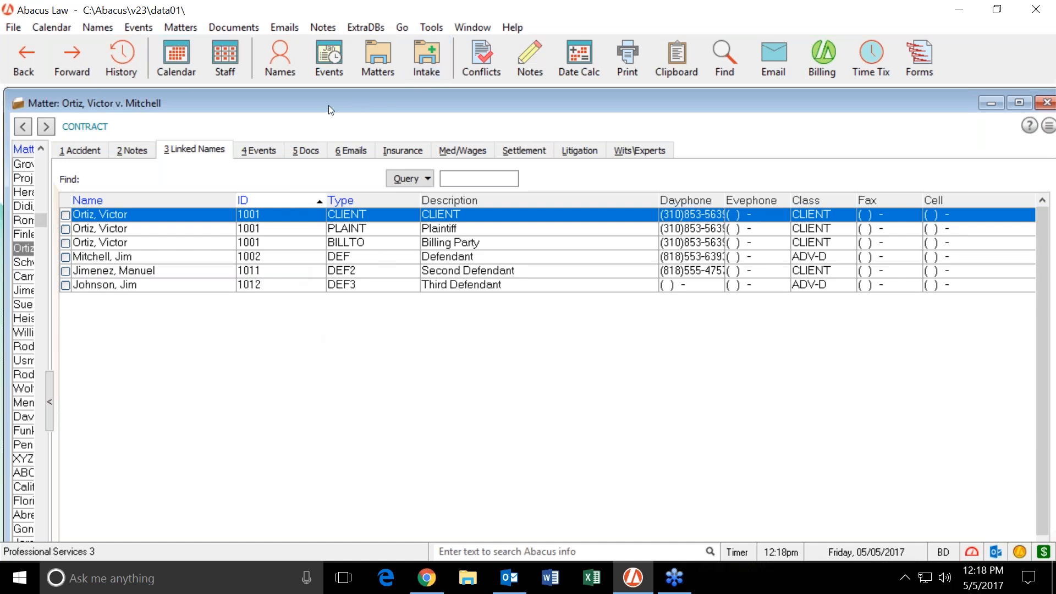
click(229, 32)
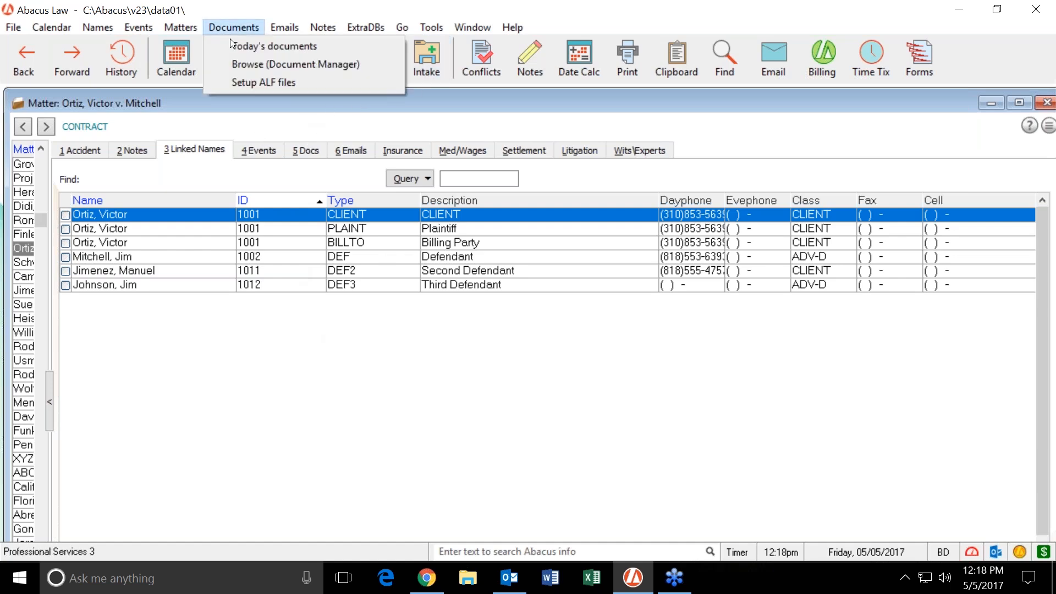
click(233, 81)
click(671, 286)
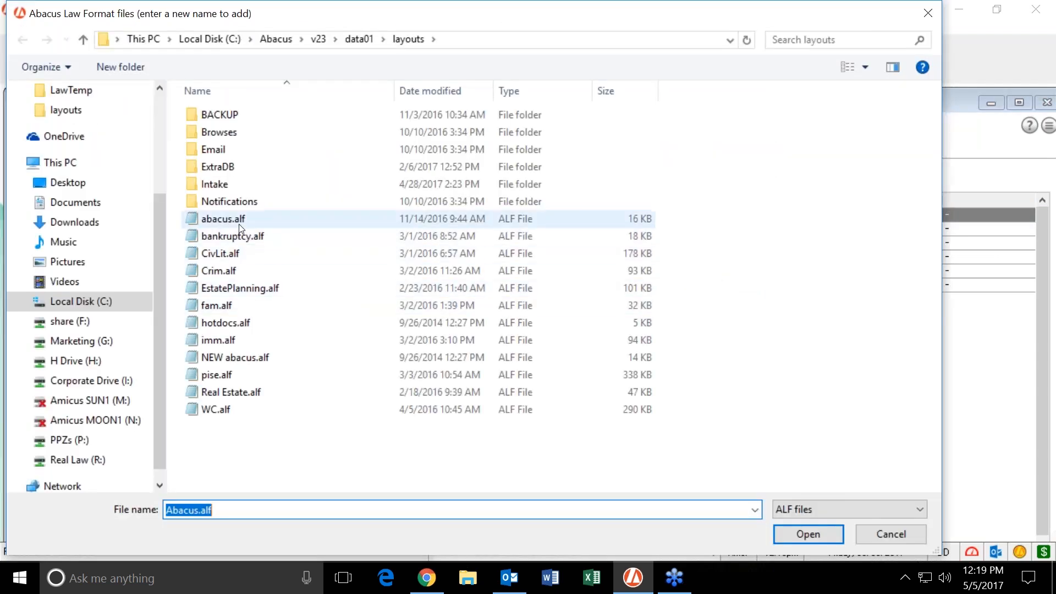
click(225, 219)
click(815, 540)
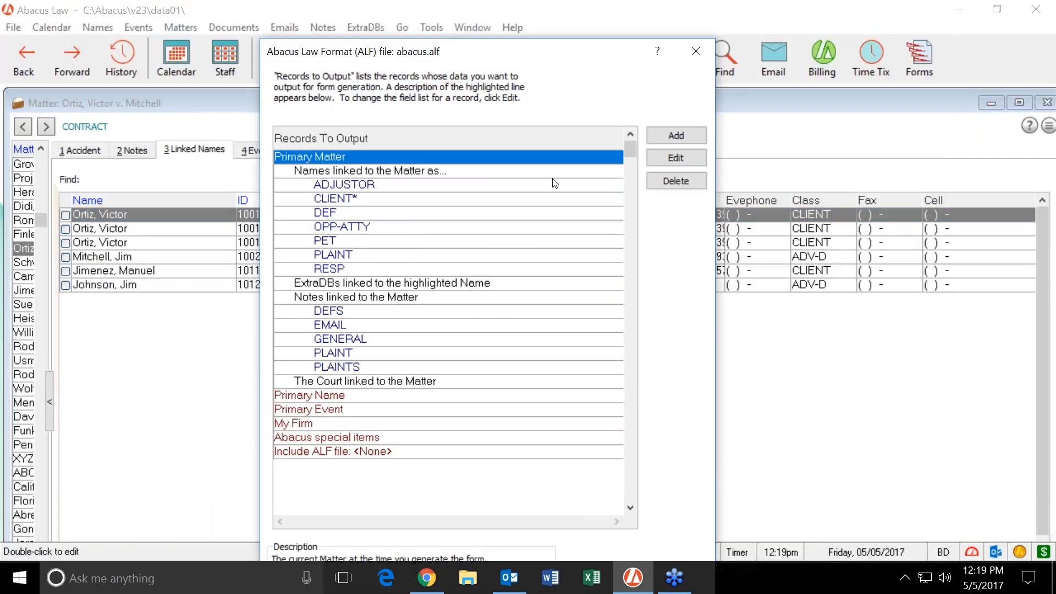
drag(546, 64, 702, 82)
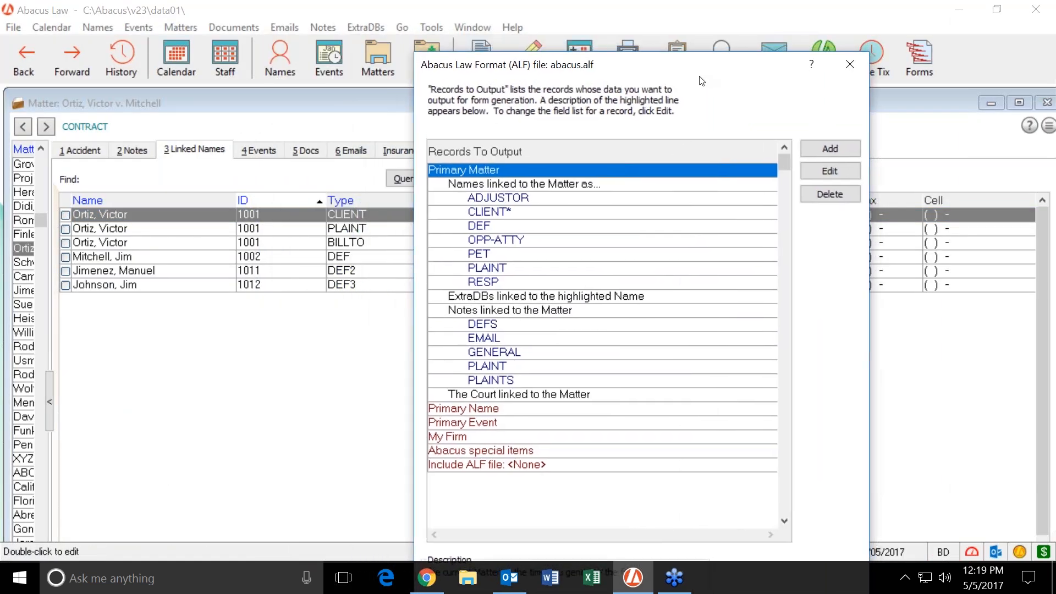
click(972, 132)
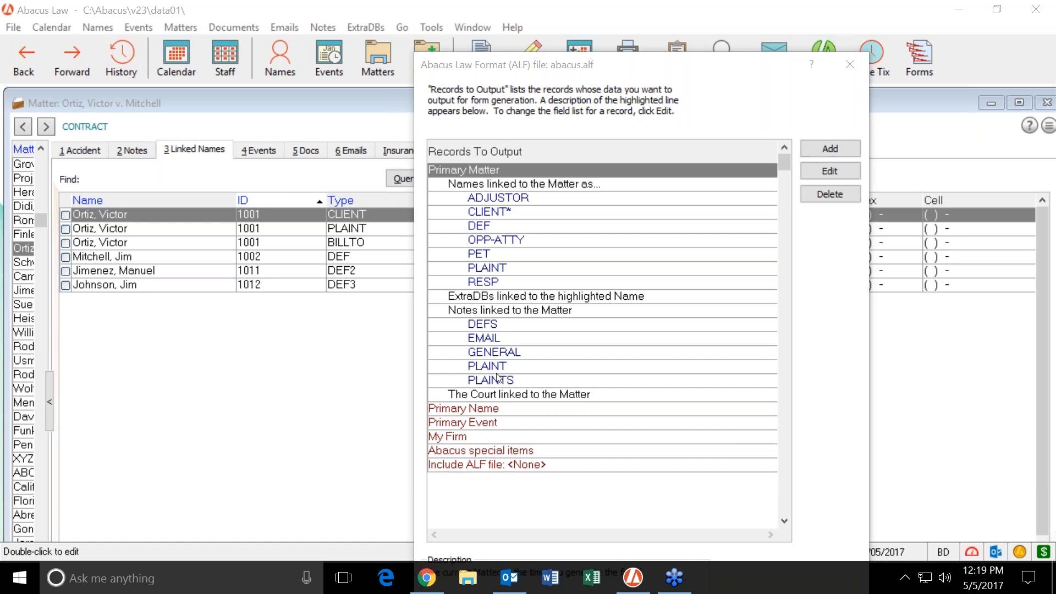
Step: Move and shrink the abacus.alf setup window so that all of it fits on screen
drag(529, 72, 531, 48)
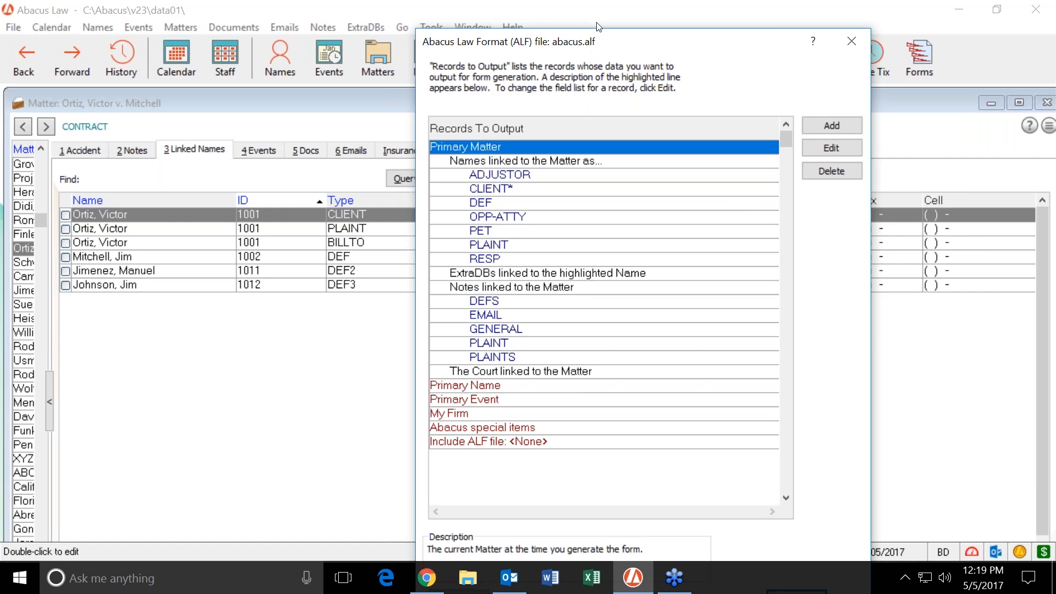
drag(629, 53, 622, 20)
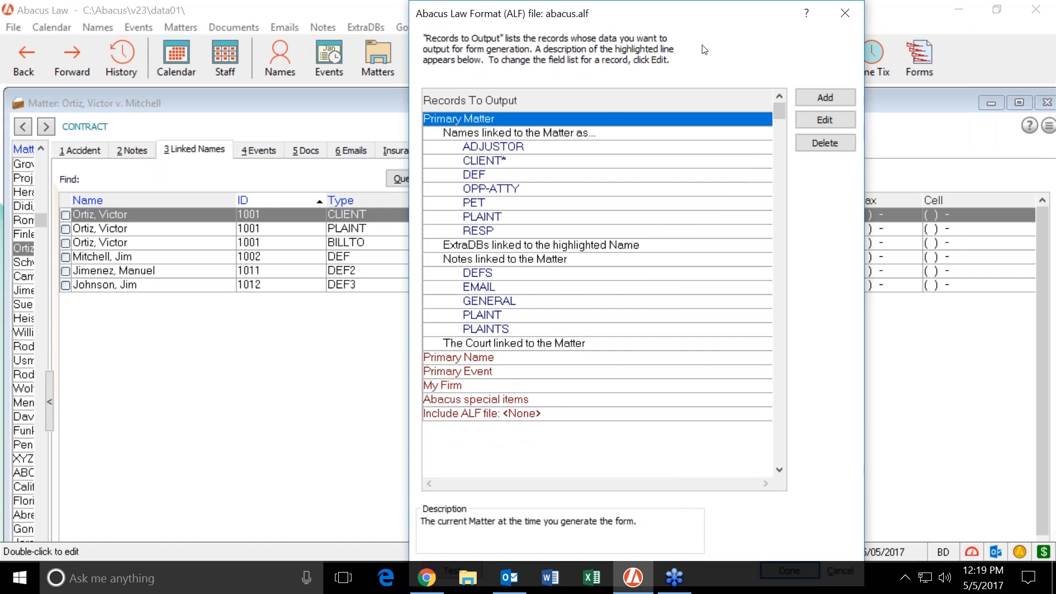
drag(868, 549, 792, 467)
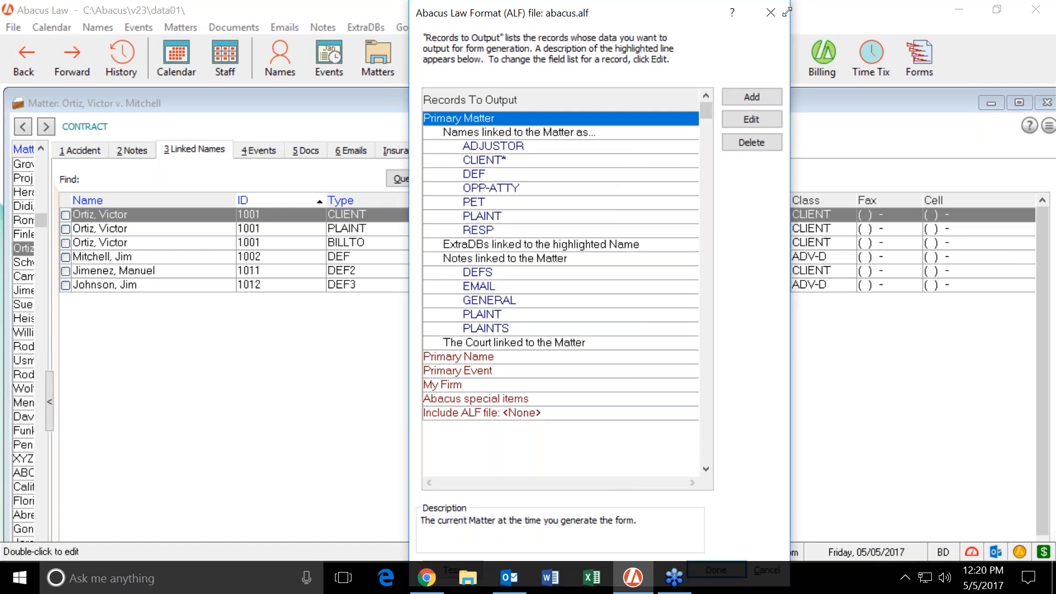
drag(787, 12, 709, 101)
drag(607, 114, 628, 38)
Step: Test abacus.alf against the current matter and bring the ALF results list fully into view
click(465, 493)
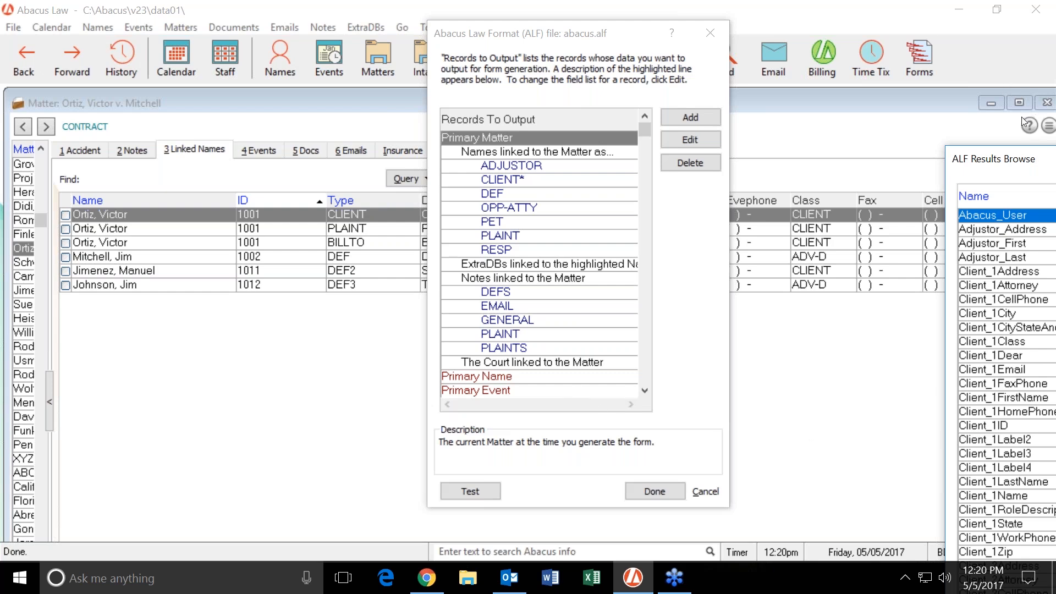
click(1006, 113)
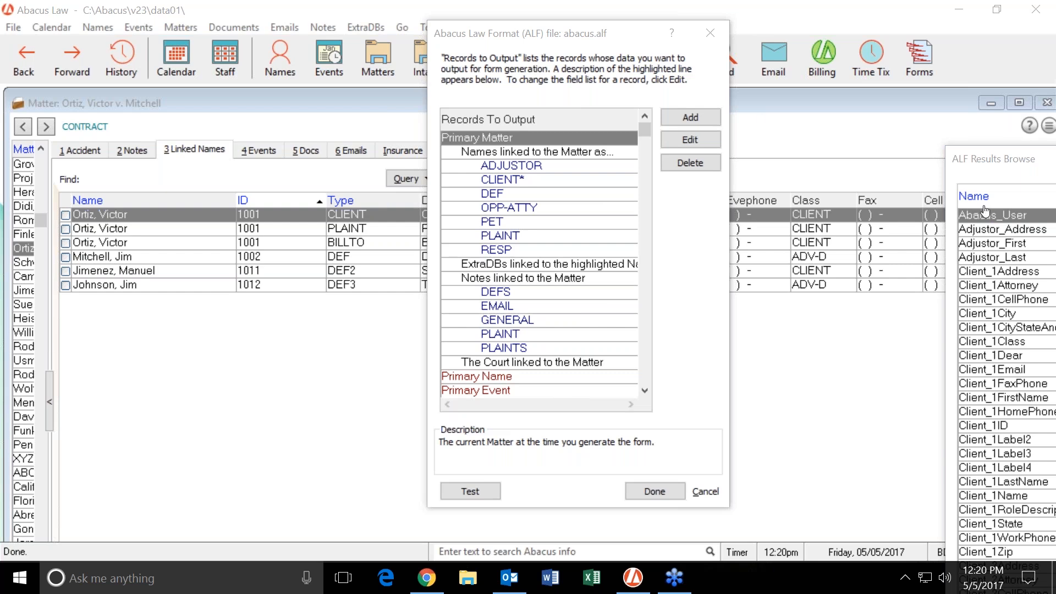
click(990, 214)
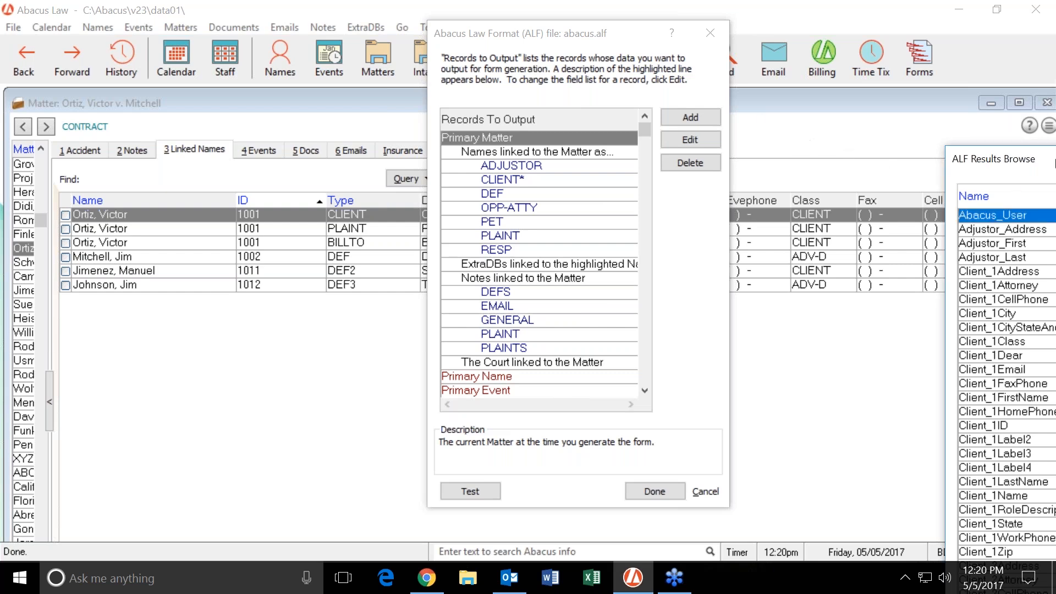
drag(1048, 172, 568, 75)
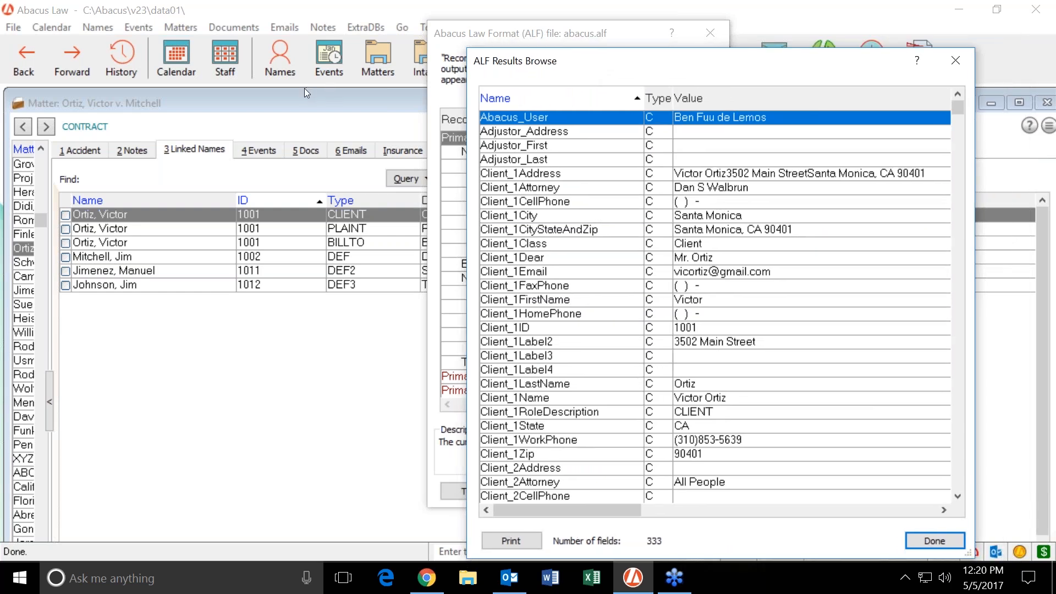
Step: Look through the client, contact and court fields and their values in the ALF results
click(306, 140)
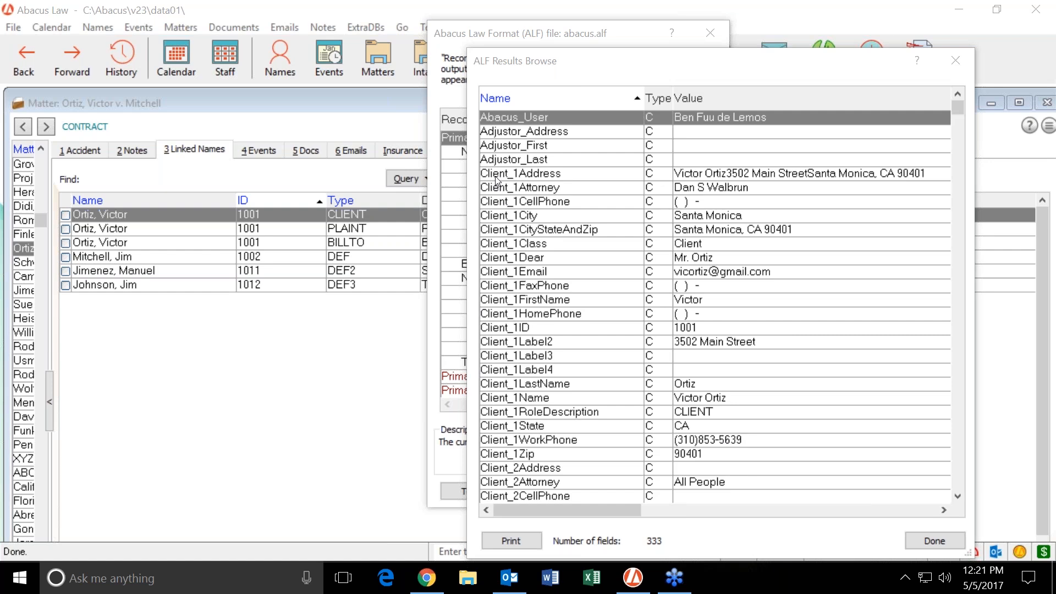
scroll(738, 305, down, 9)
click(739, 304)
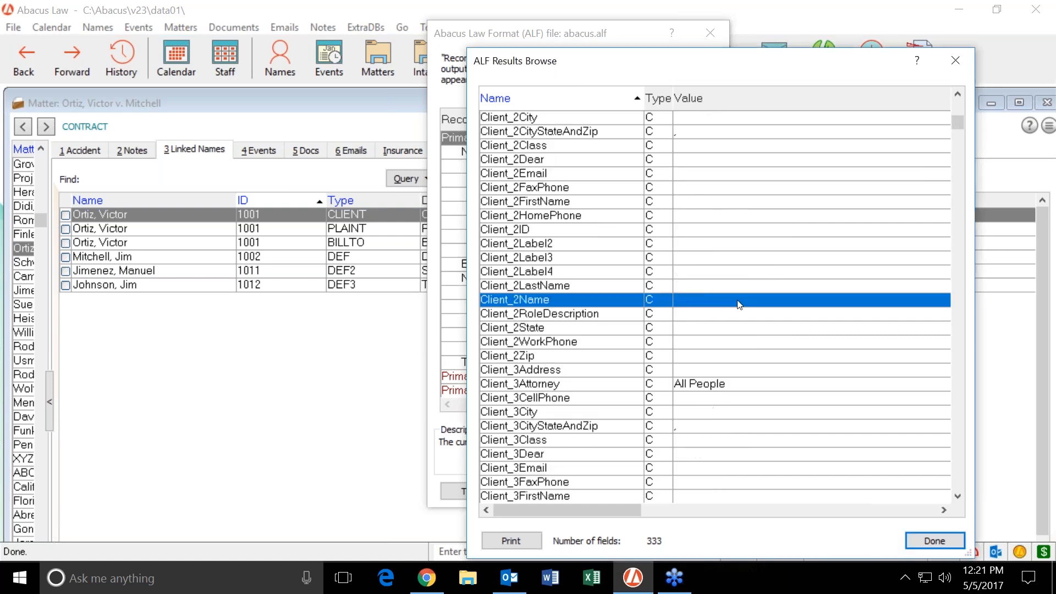
scroll(739, 304, down, 9)
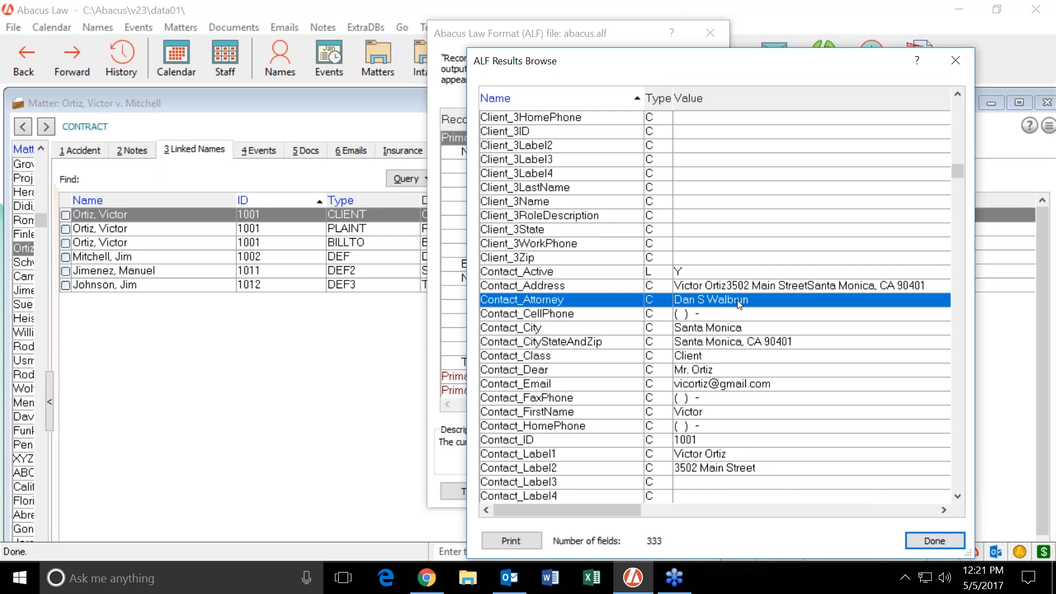
scroll(739, 305, down, 9)
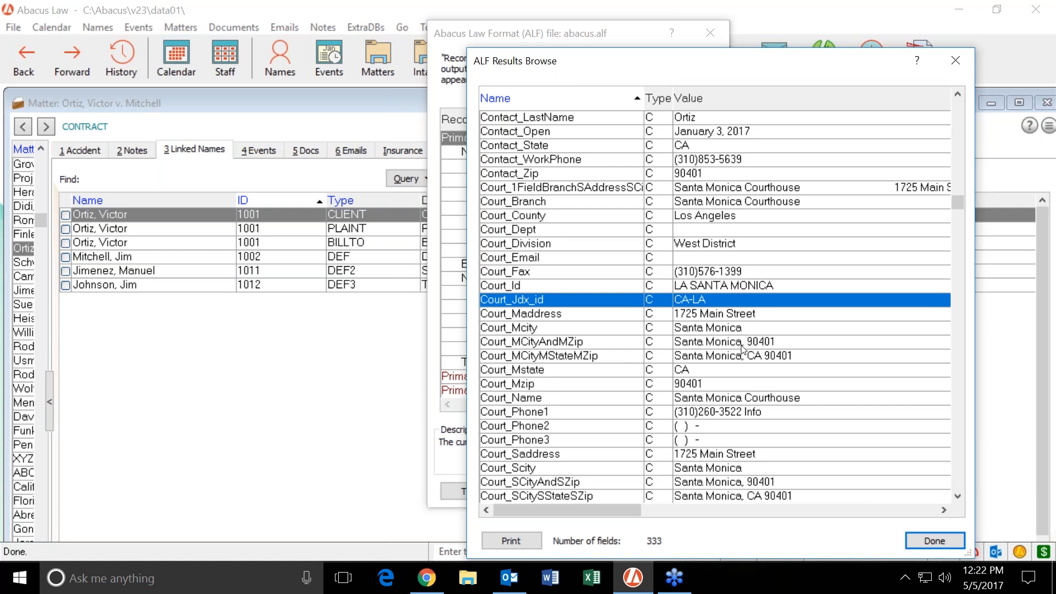
Step: Find the Today fields in the ALF results and compare TodayDay with TodayText
key(t)
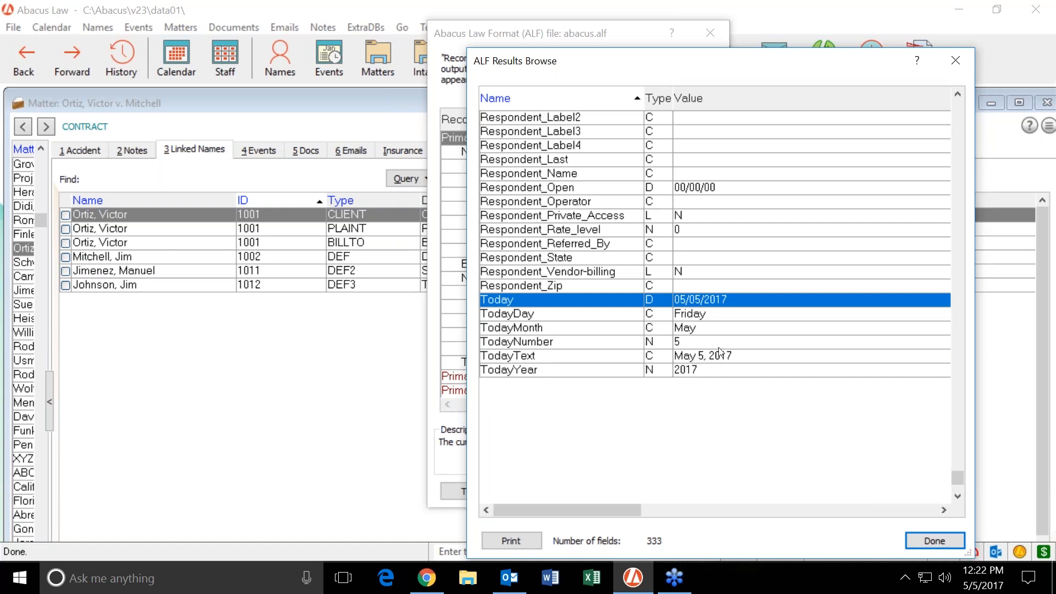
click(726, 318)
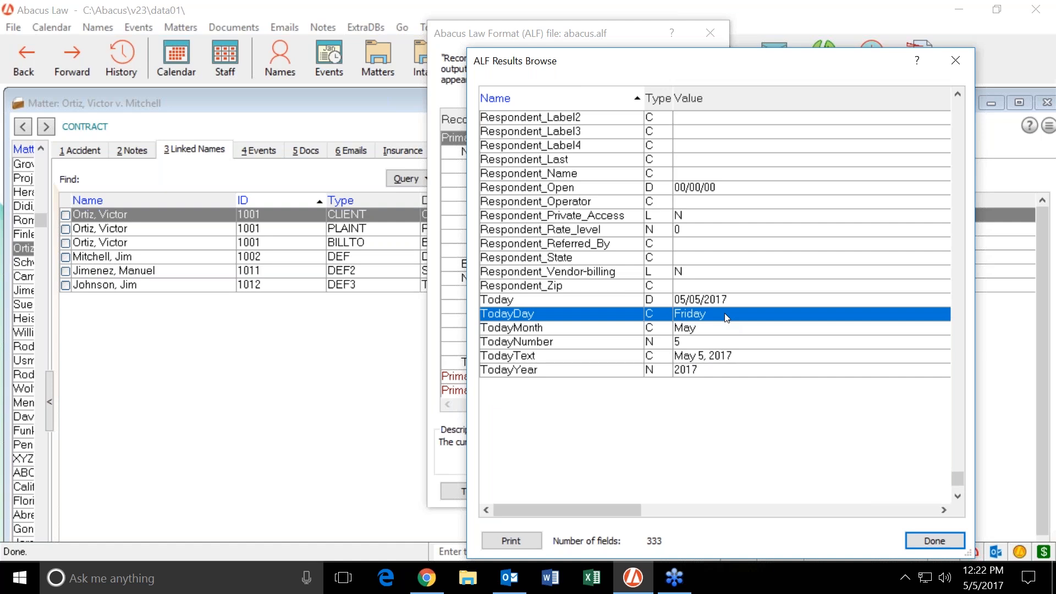
click(710, 358)
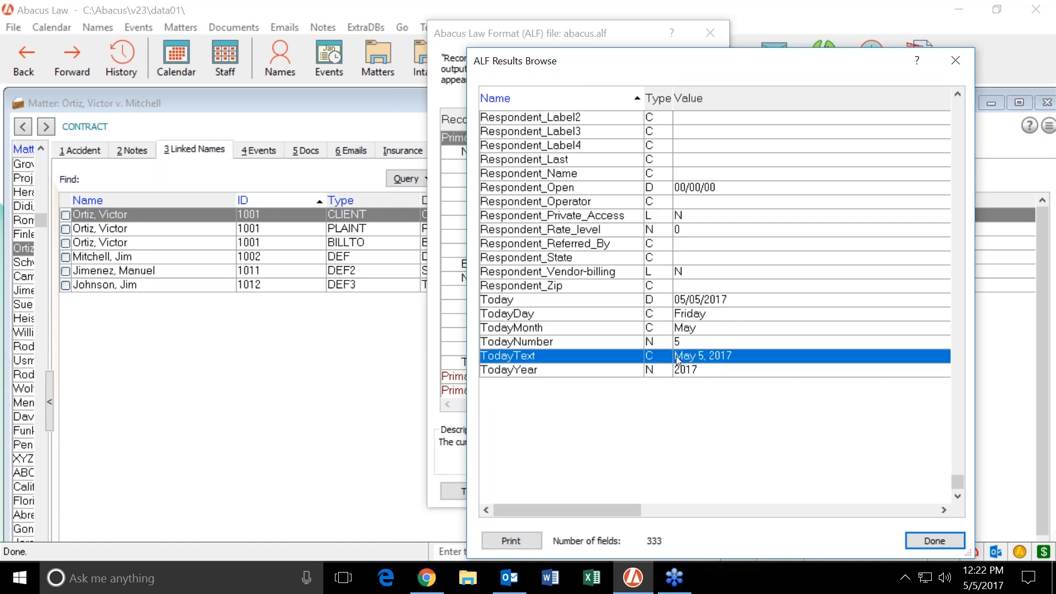
click(573, 319)
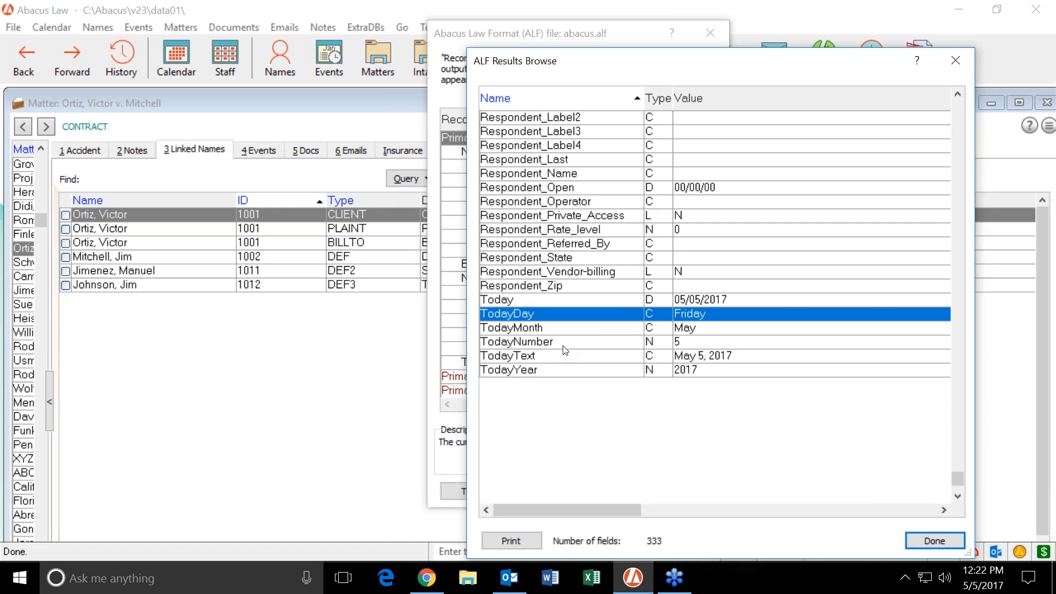
click(570, 363)
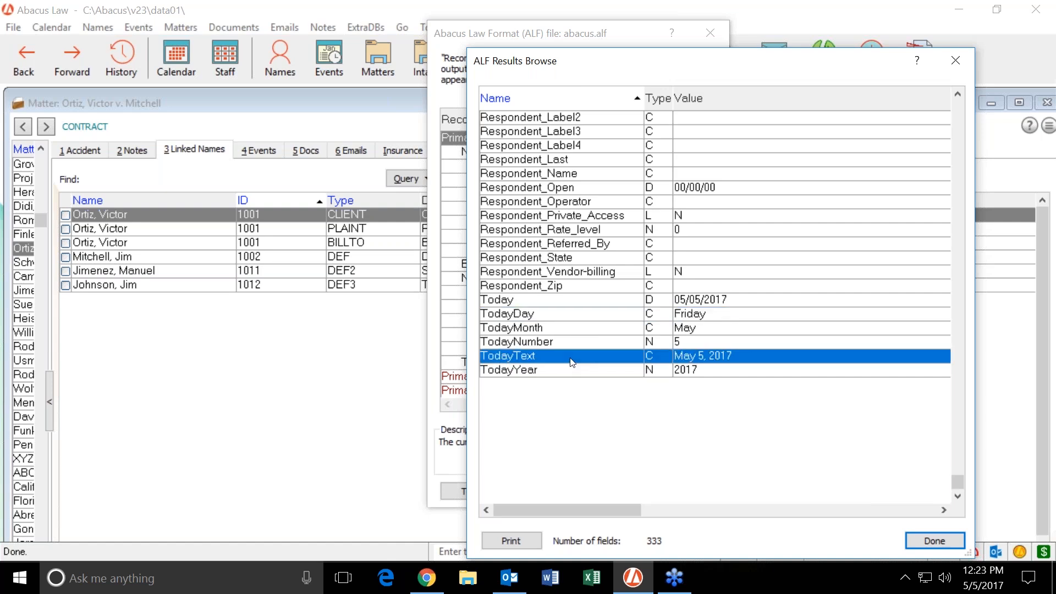
Step: Review the Client_1Name, Client_1Label2 and Client_1CityStateAndZip fields, and close the results and the abacus.alf setup
key(c)
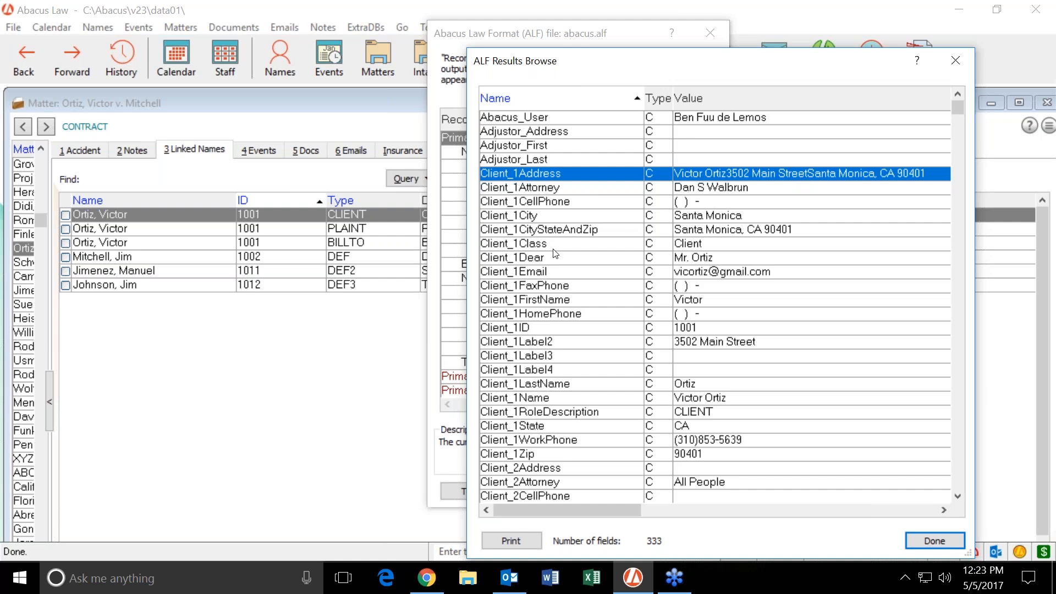
click(539, 398)
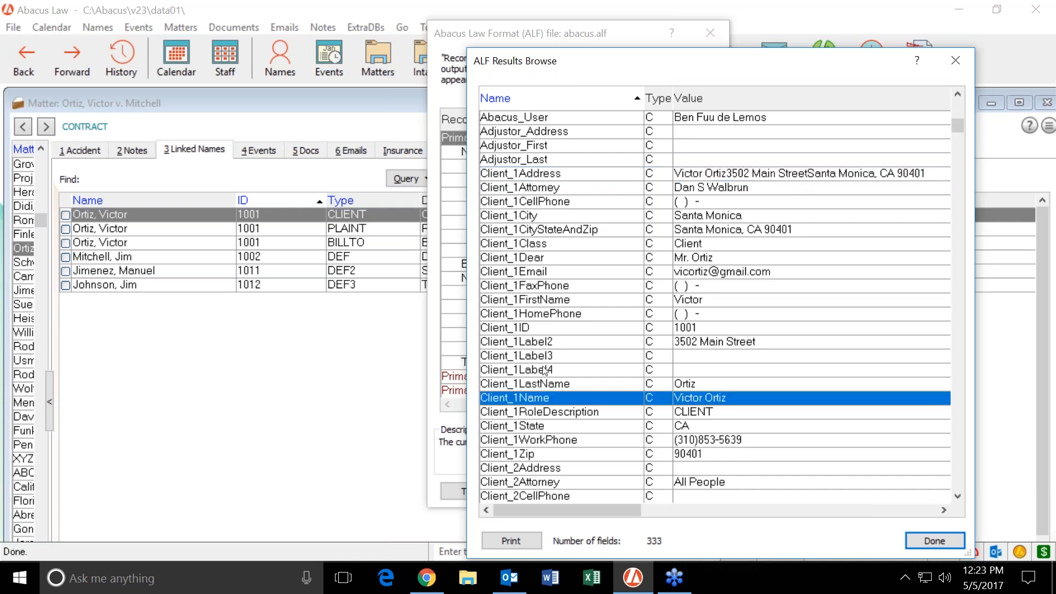
click(547, 345)
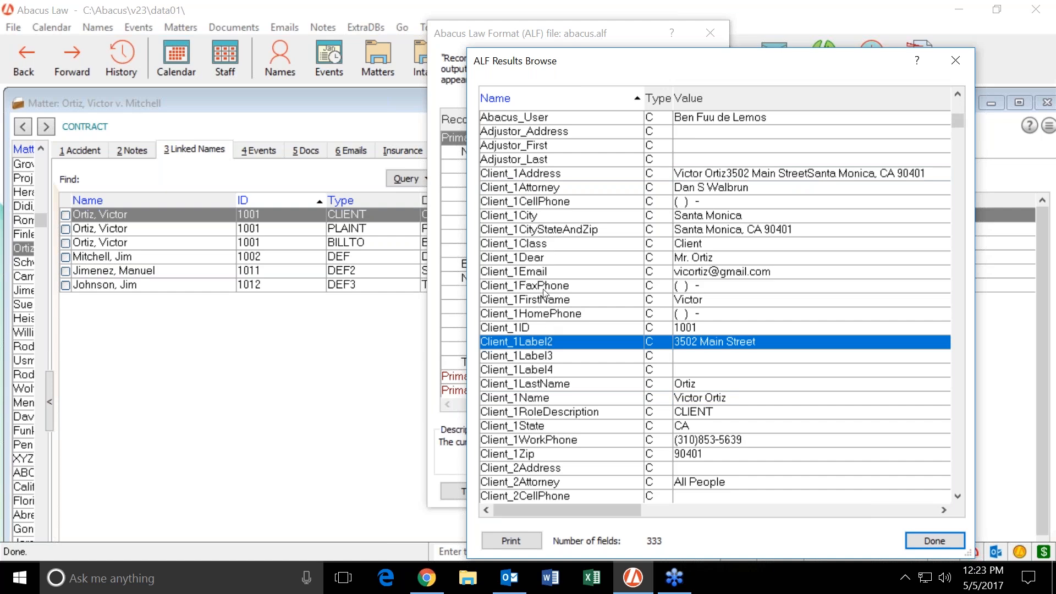
click(551, 230)
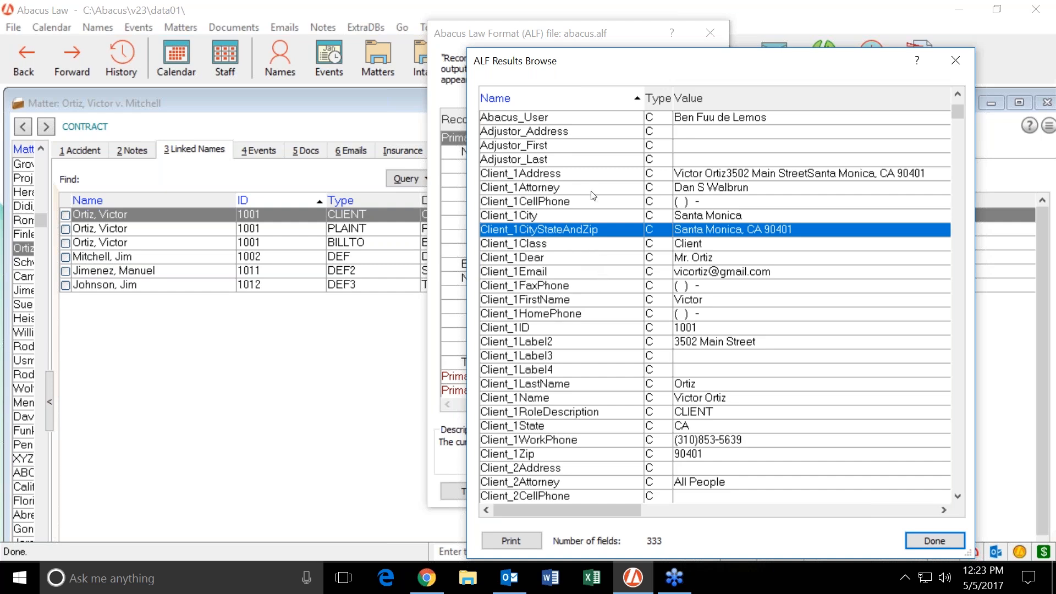
click(956, 60)
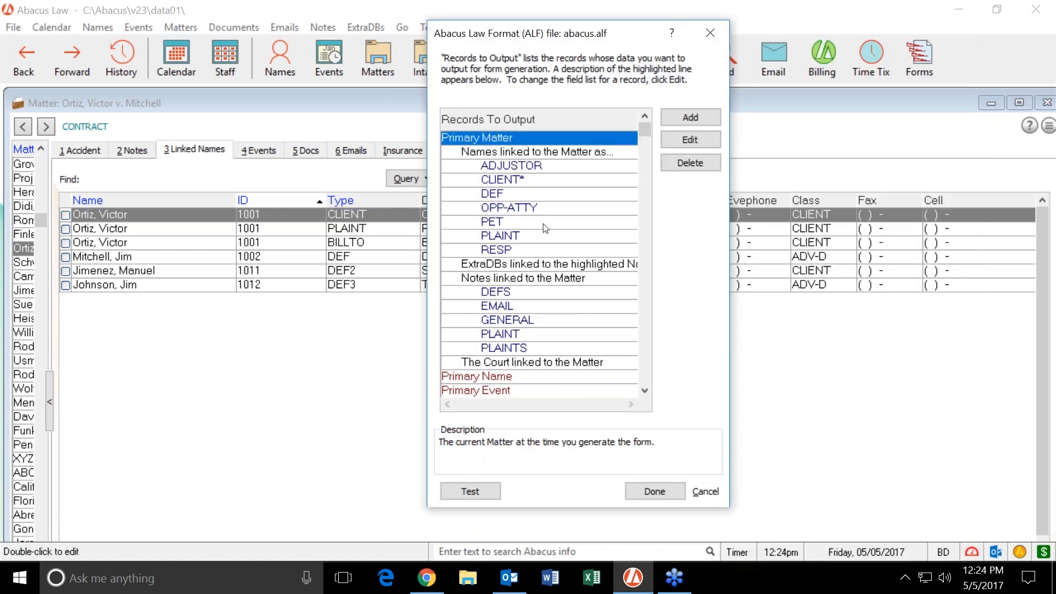
click(711, 33)
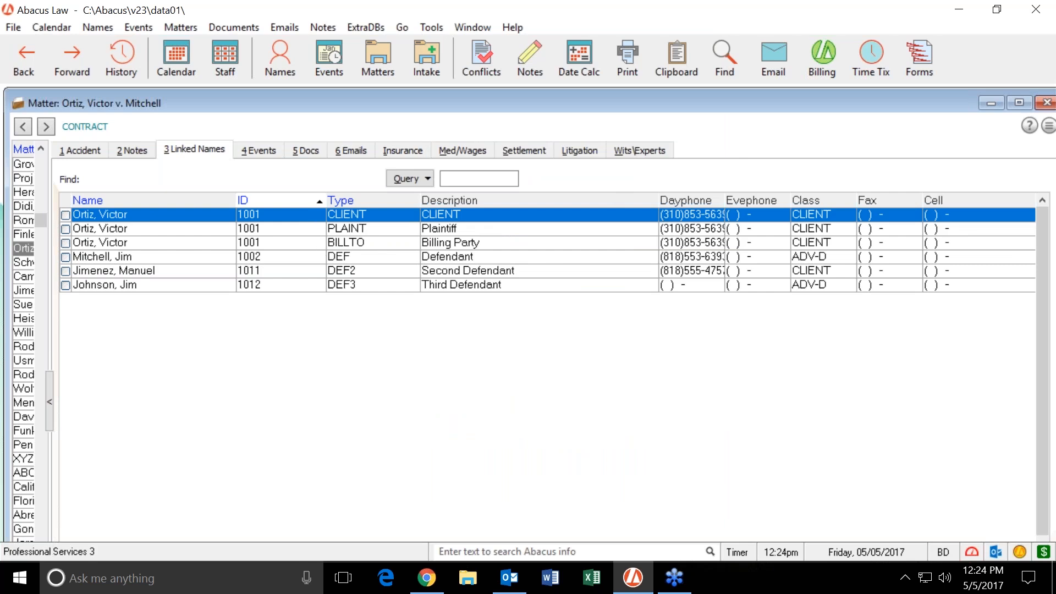
Step: Open fam.alf from the ALF files setup to view its family law records to output, and close it
click(234, 30)
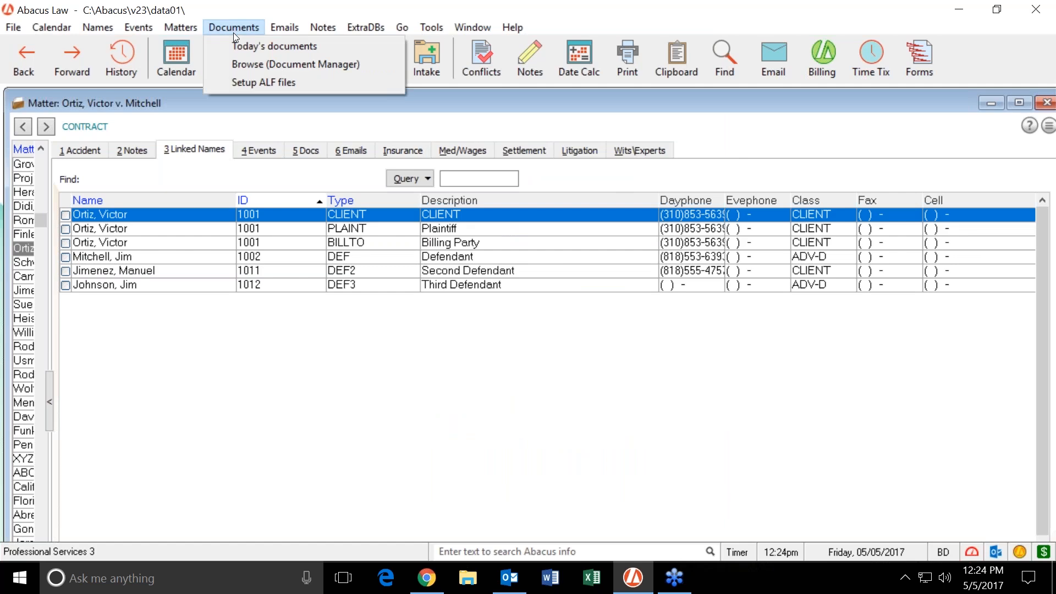
click(236, 83)
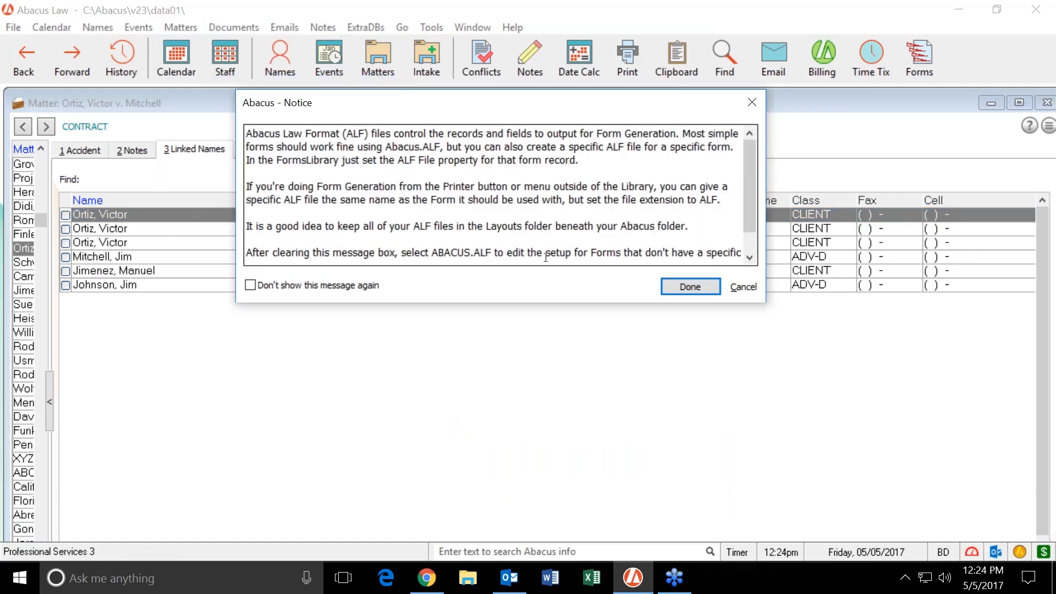
click(690, 287)
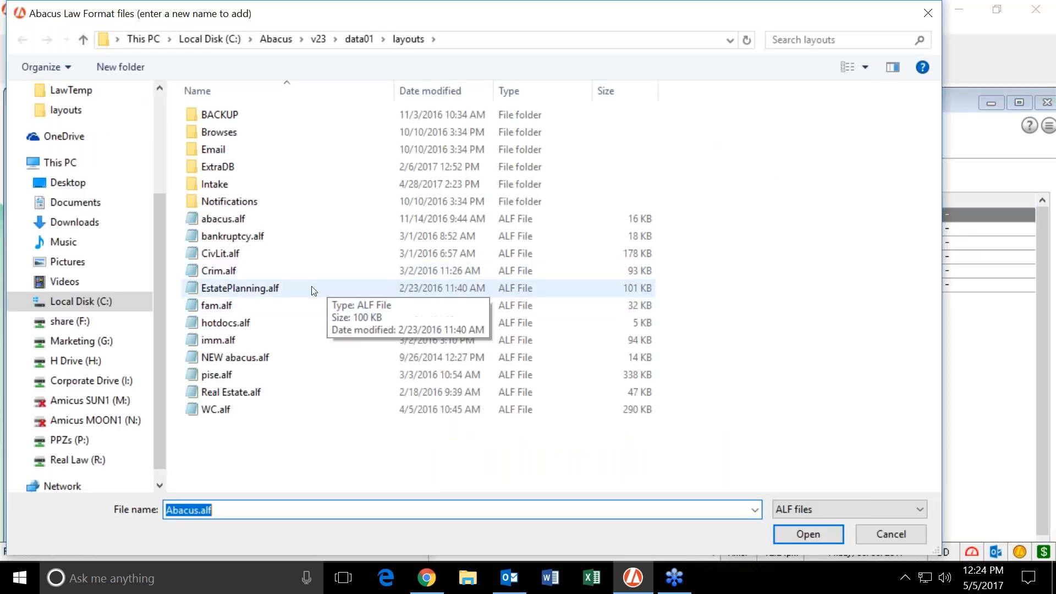
click(227, 306)
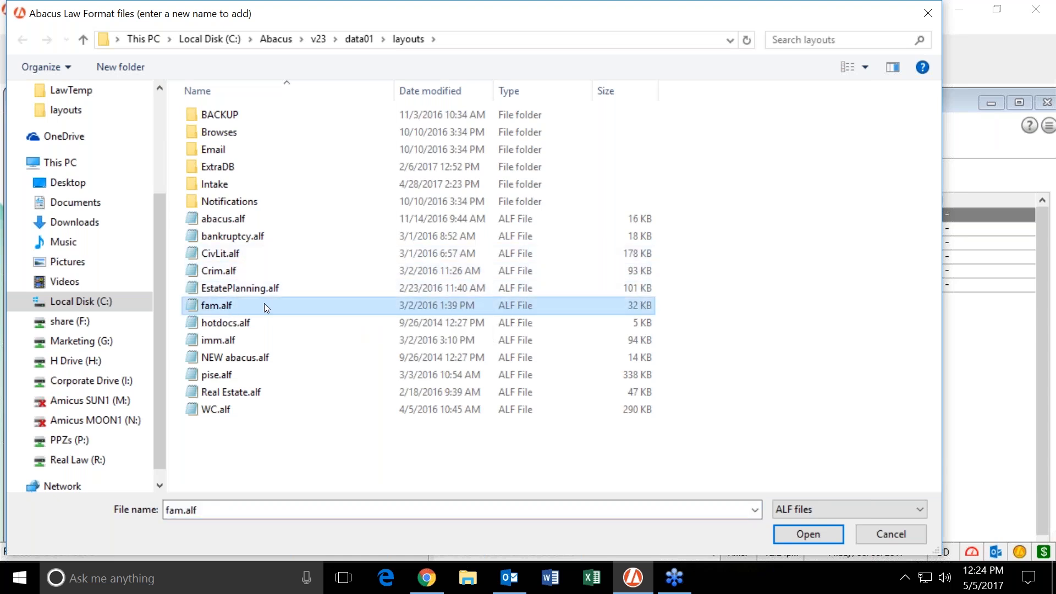
click(810, 532)
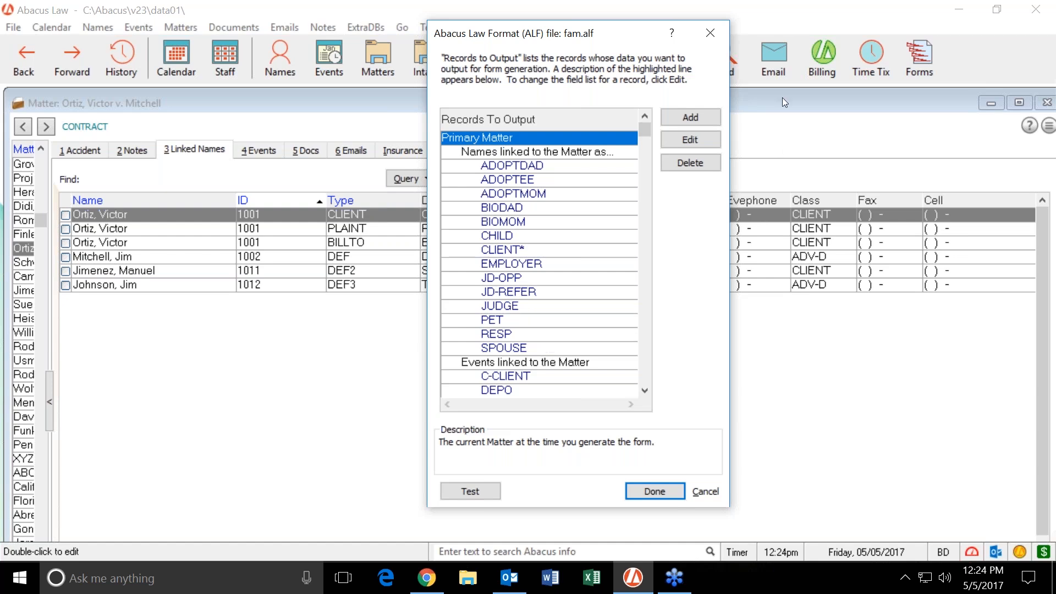
click(710, 33)
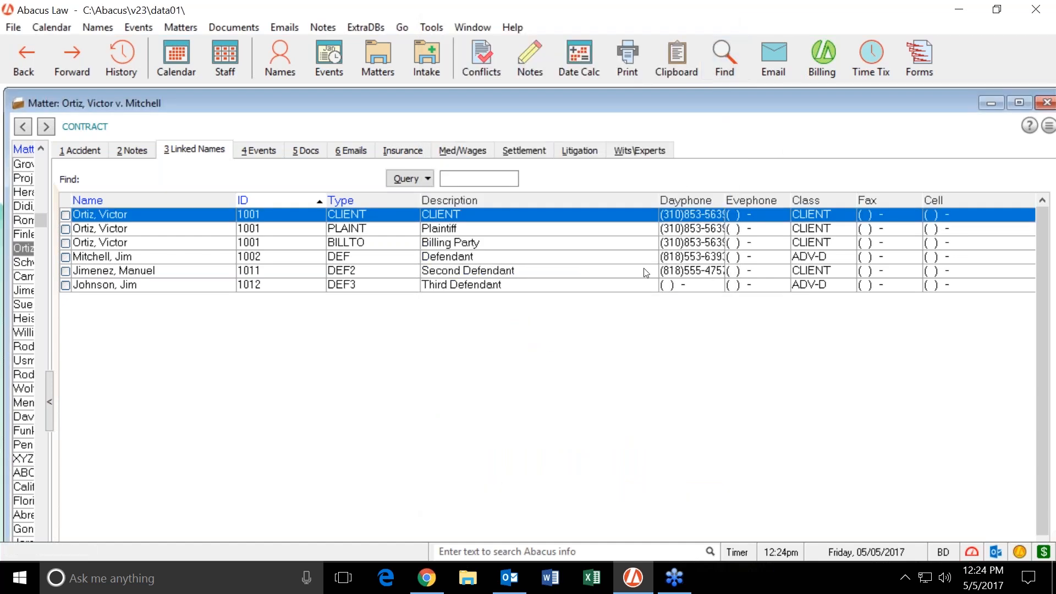